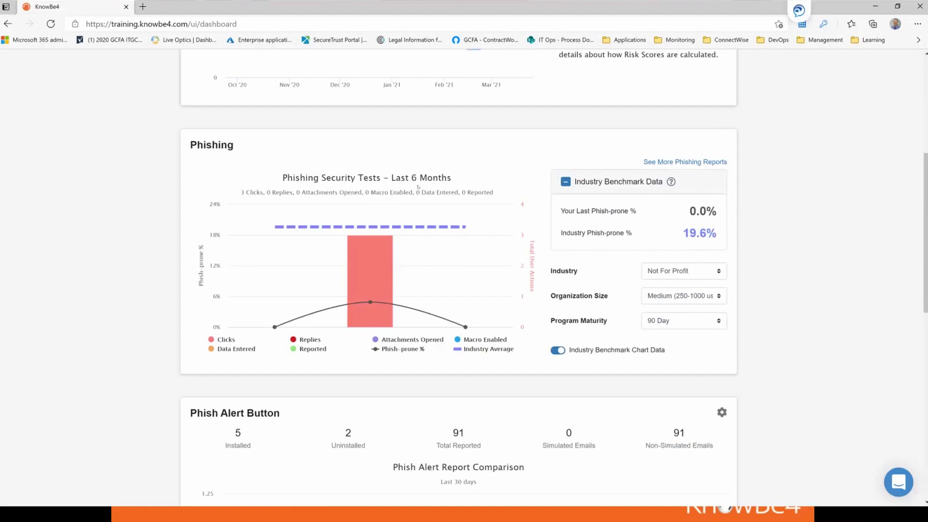
- Review the dashboard's reports and start the Automated Security Awareness Program (ASAP) questionnaire
scroll(322, 182, down, 7)
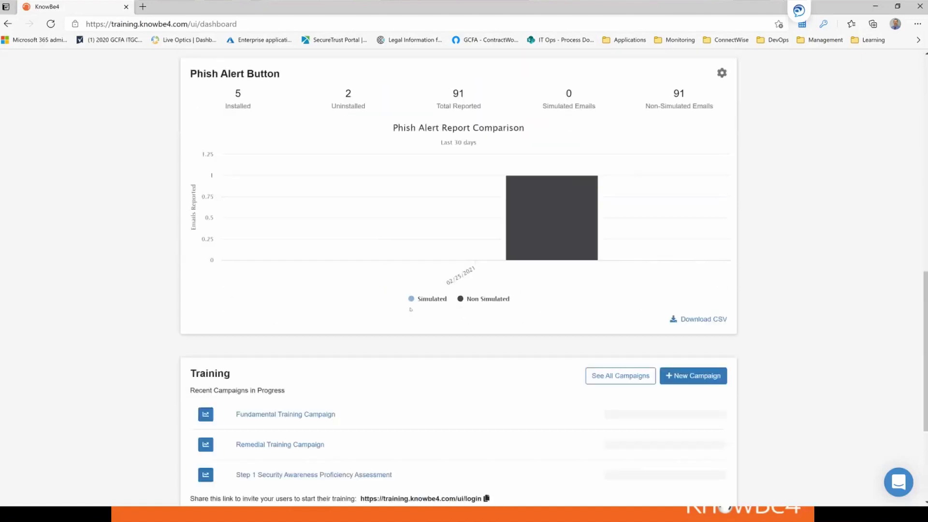
scroll(409, 304, up, 1)
mouse_move(558, 229)
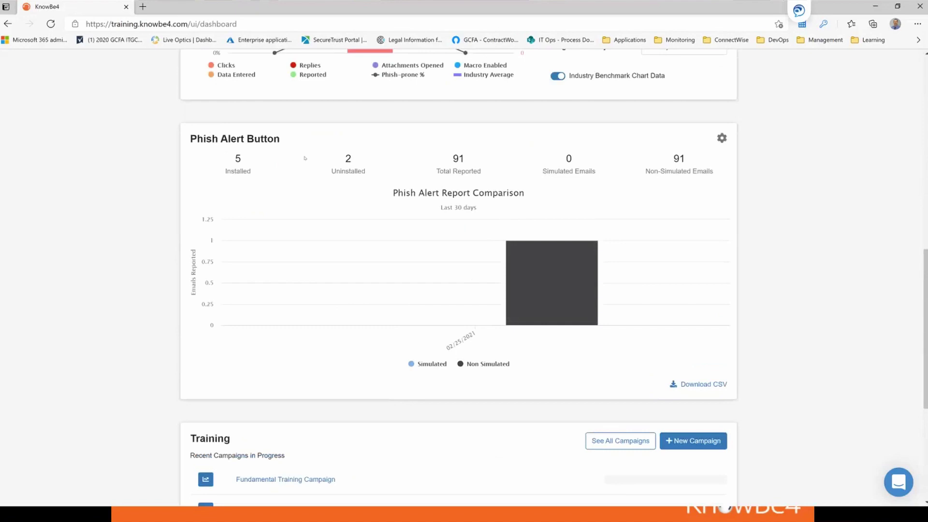
scroll(302, 171, down, 5)
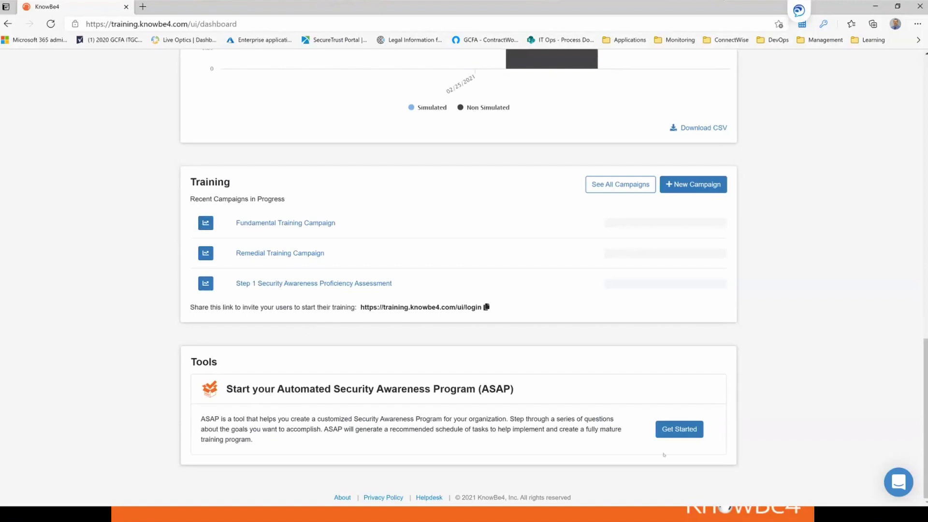
click(669, 433)
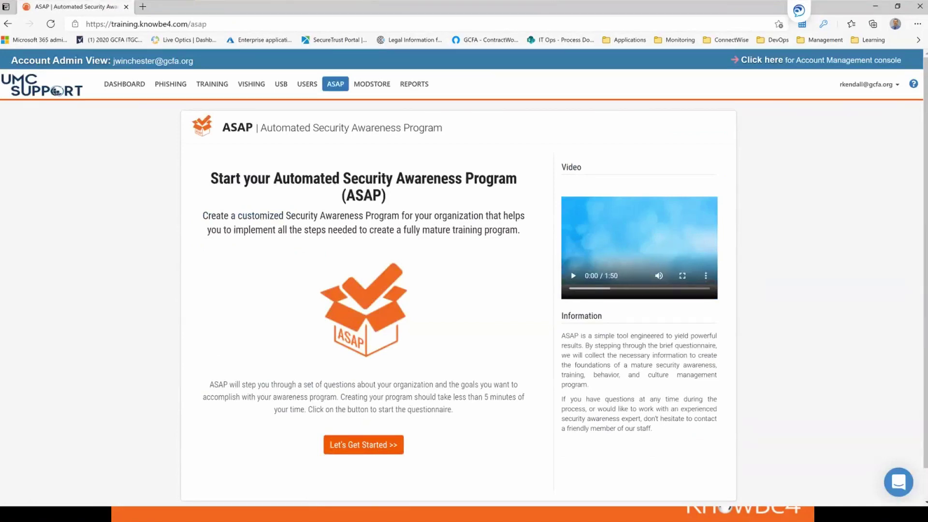
click(360, 447)
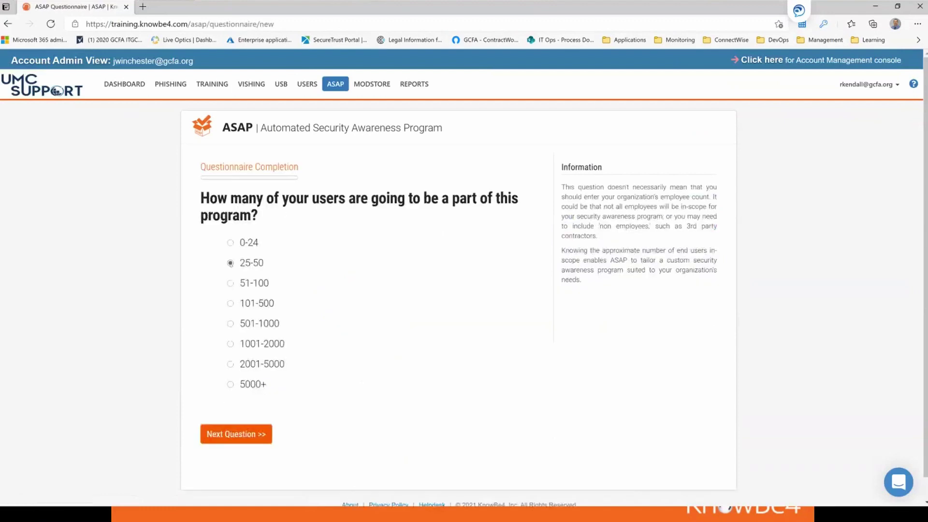
- Answer the program size question with 25-50 users and choose Not for Profit as the company sector
click(236, 433)
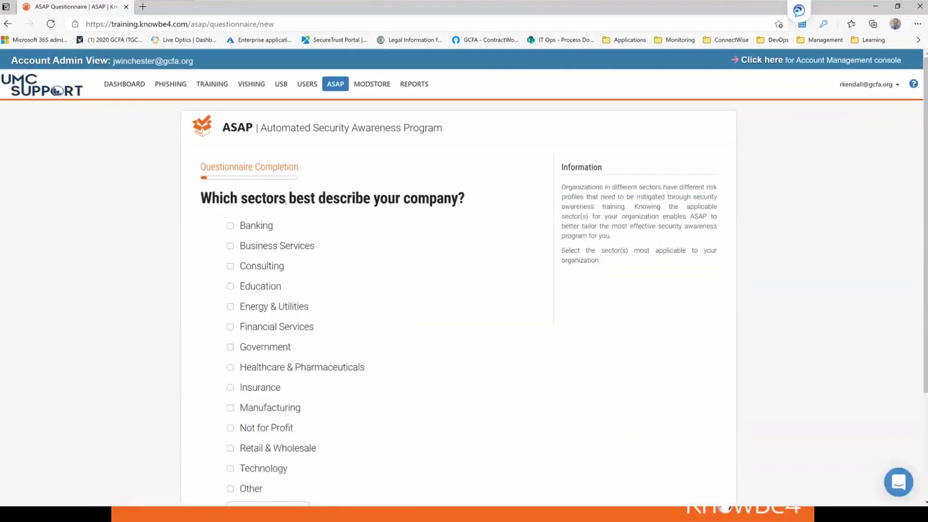
click(271, 429)
scroll(271, 428, down, 2)
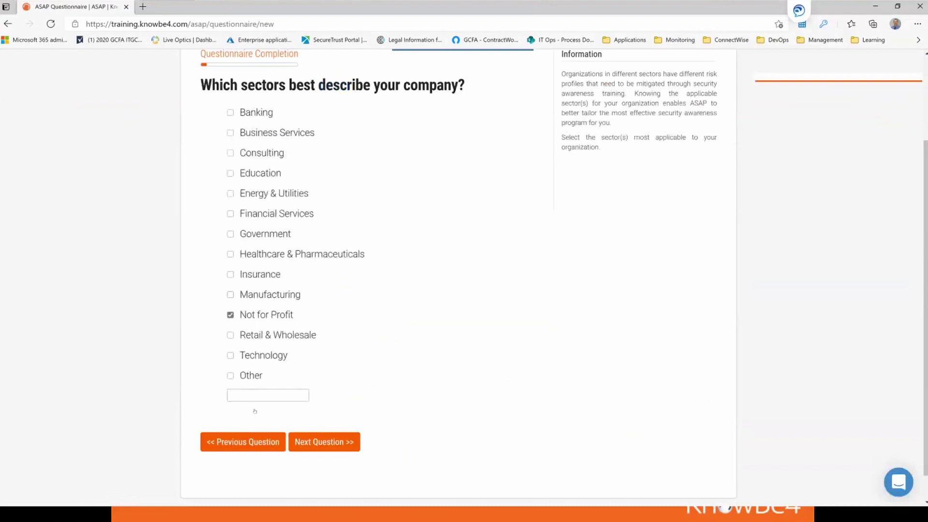
scroll(252, 410, down, 1)
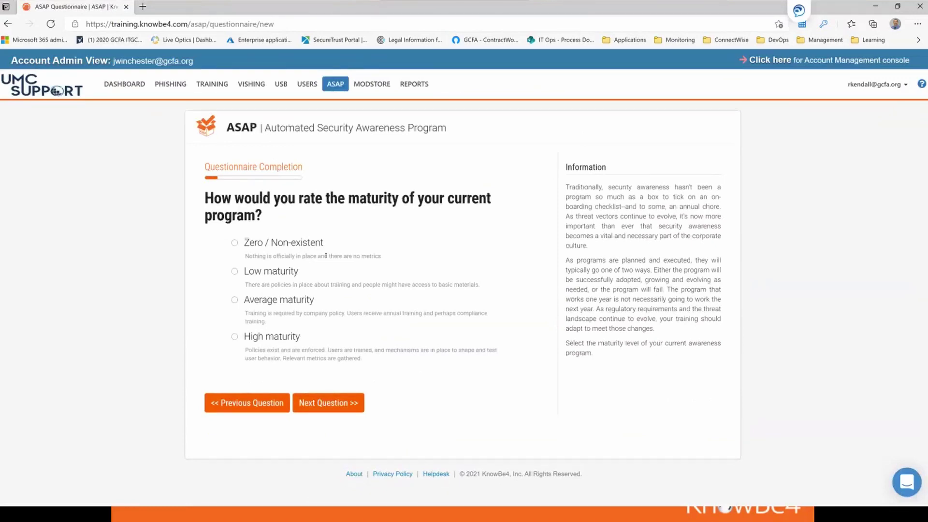
- Rate the current program's maturity as Zero / Non-existent and set the 12 - 18 month target to Low maturity
click(234, 243)
click(350, 399)
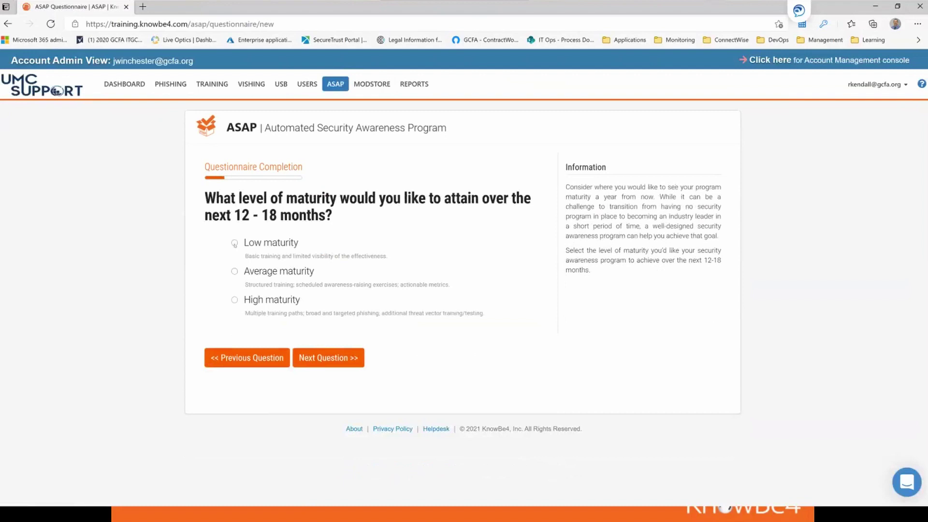
click(235, 243)
click(332, 358)
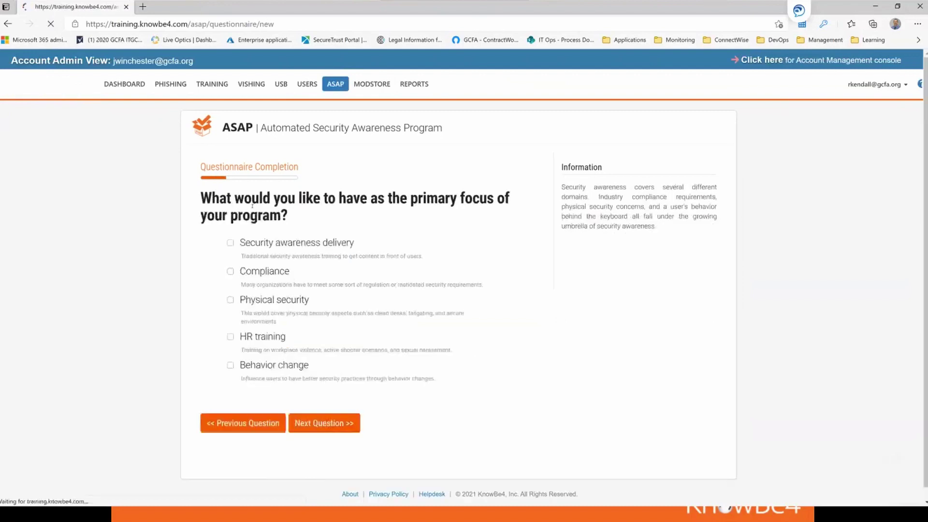
- Choose Security awareness delivery and Physical security as the primary focus, and submit the mandatory training frequency question
click(231, 243)
click(231, 300)
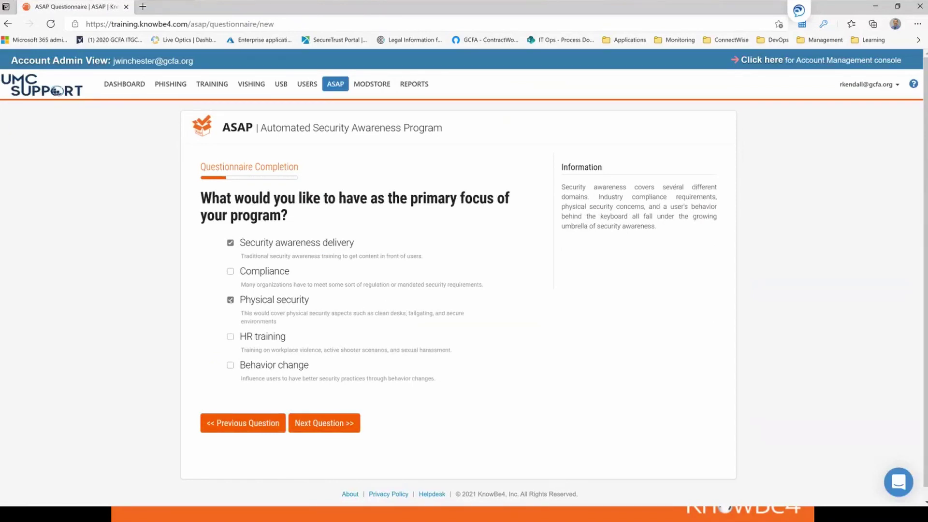
click(334, 429)
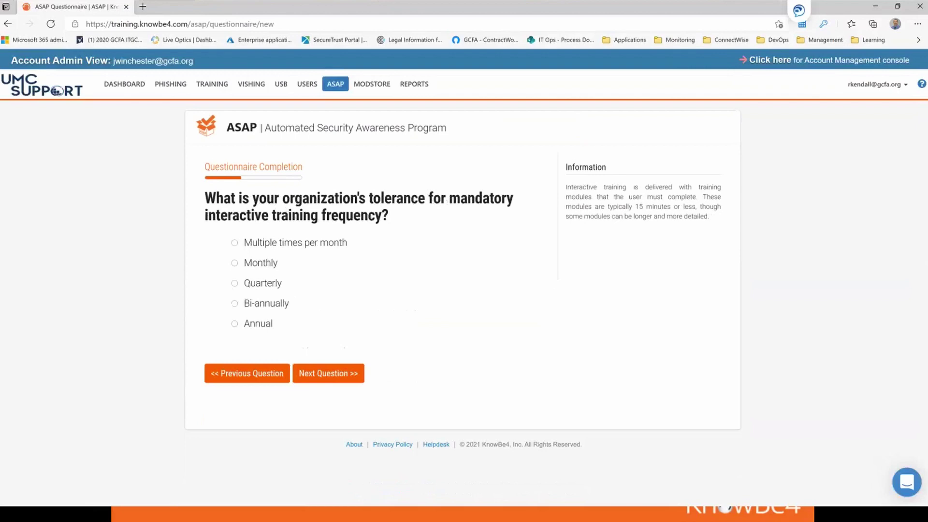
click(328, 373)
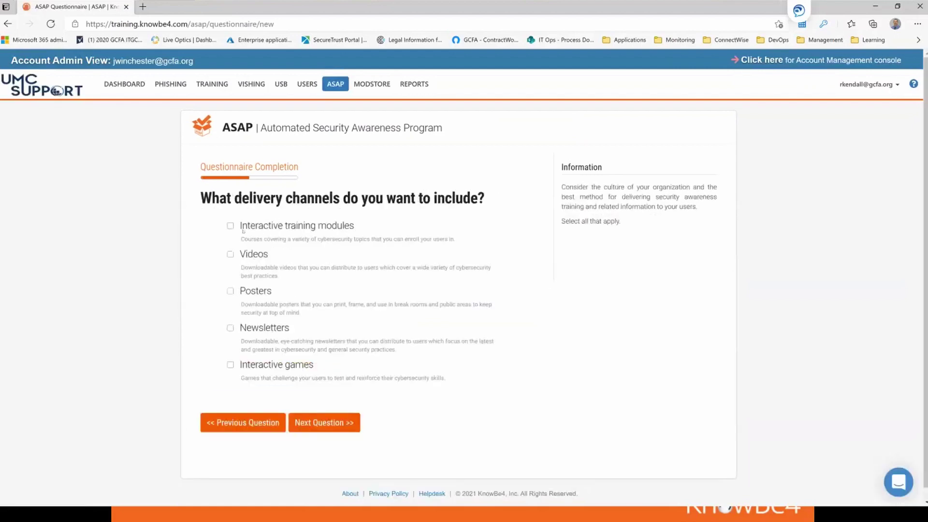
- Include interactive training modules, videos and posters as the delivery channels
click(230, 226)
click(230, 255)
click(230, 291)
click(306, 422)
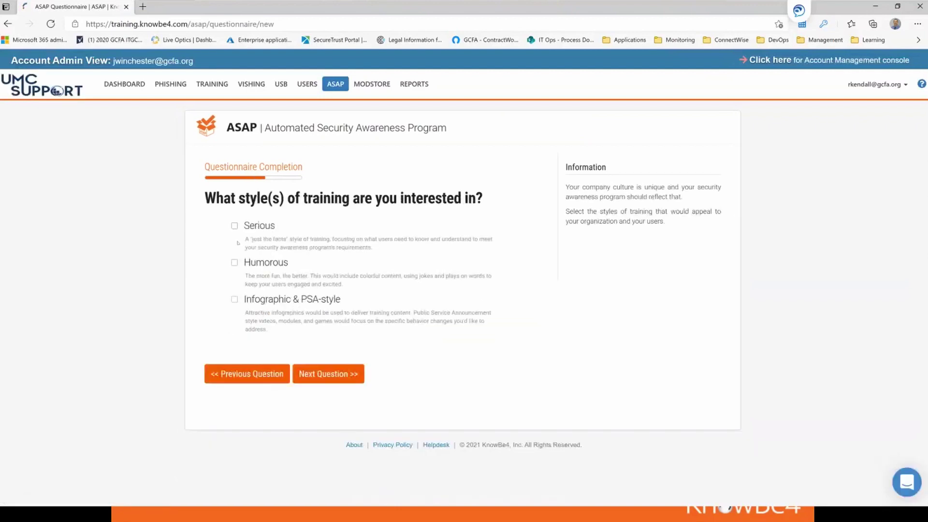
- Choose Serious and Humorous training styles, with Animated and Text-based content types
click(235, 262)
click(243, 223)
click(312, 374)
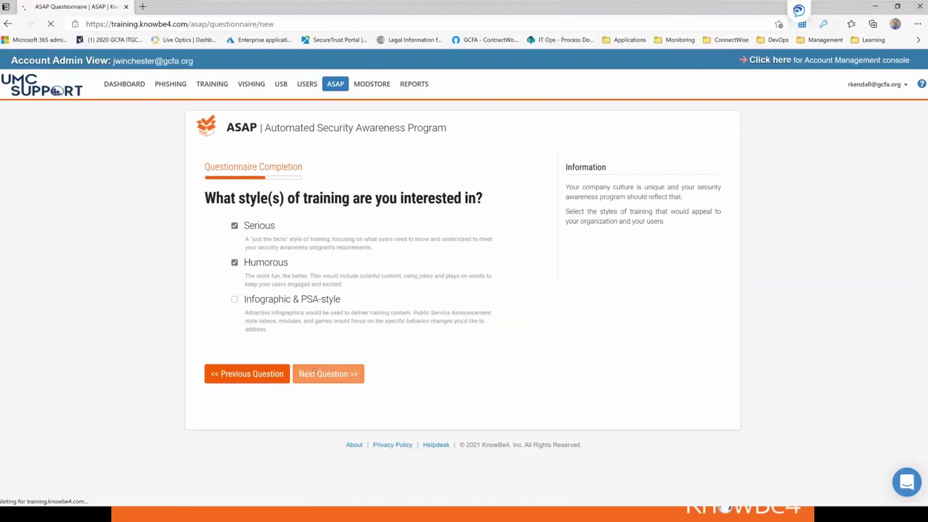
click(243, 225)
click(244, 255)
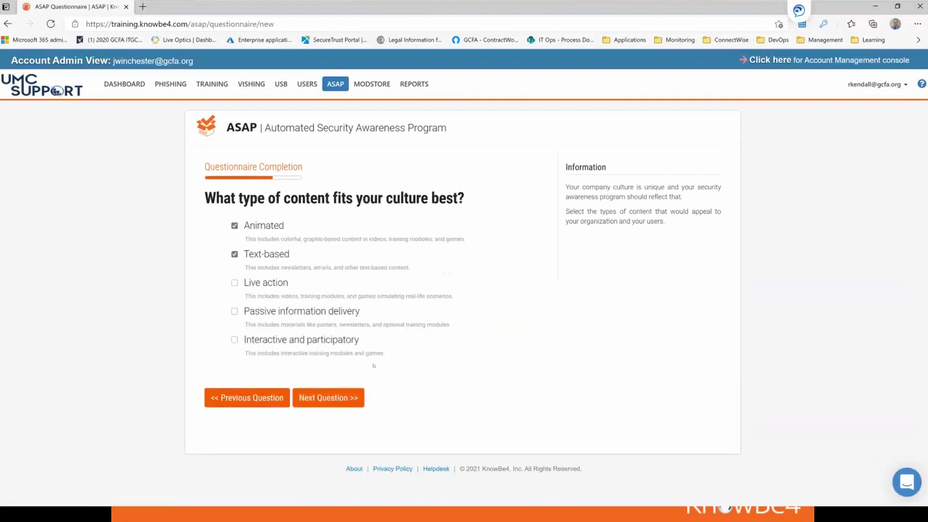
click(336, 398)
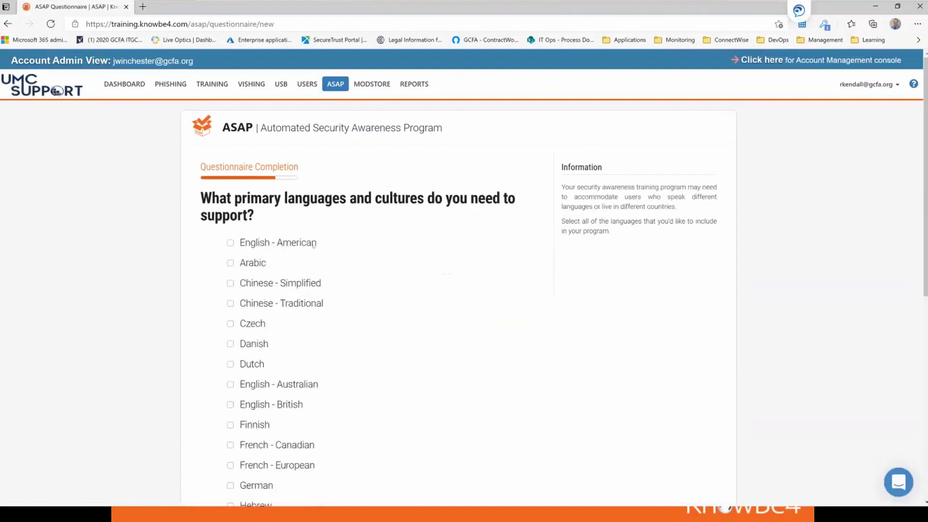
- Look through the supported languages and cultures list and submit that question
scroll(250, 271, down, 7)
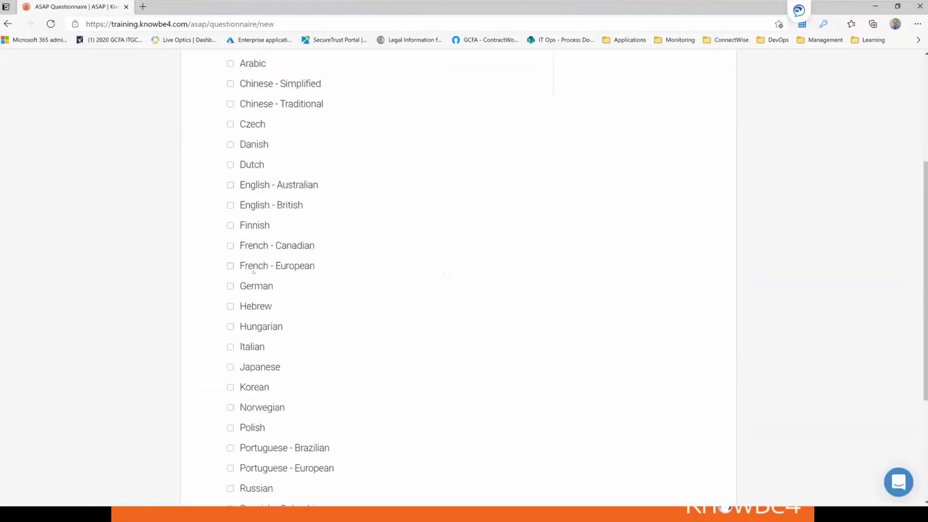
scroll(236, 187, up, 1)
scroll(237, 187, up, 4)
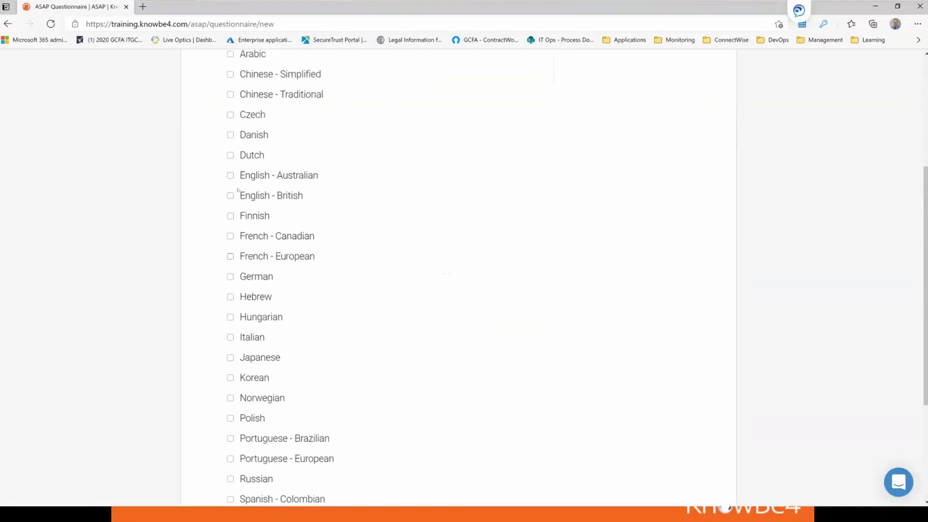
scroll(402, 283, down, 6)
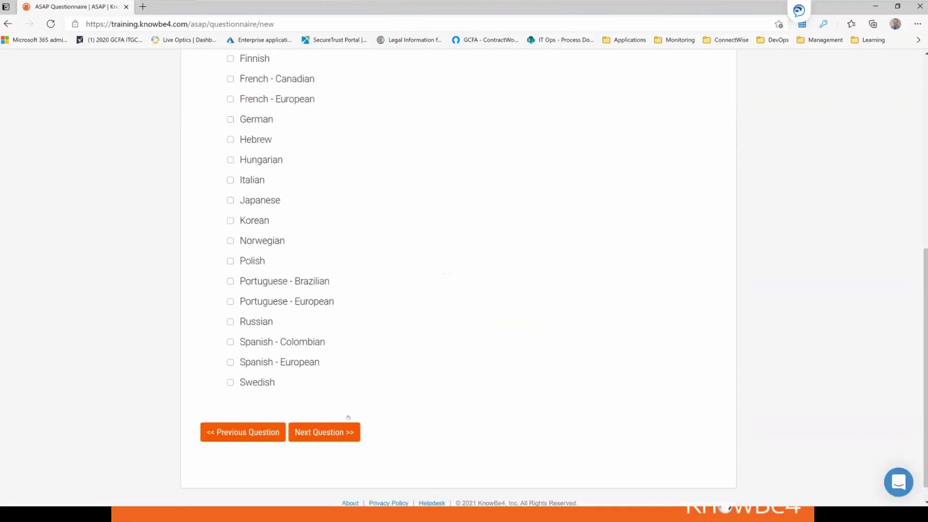
click(324, 411)
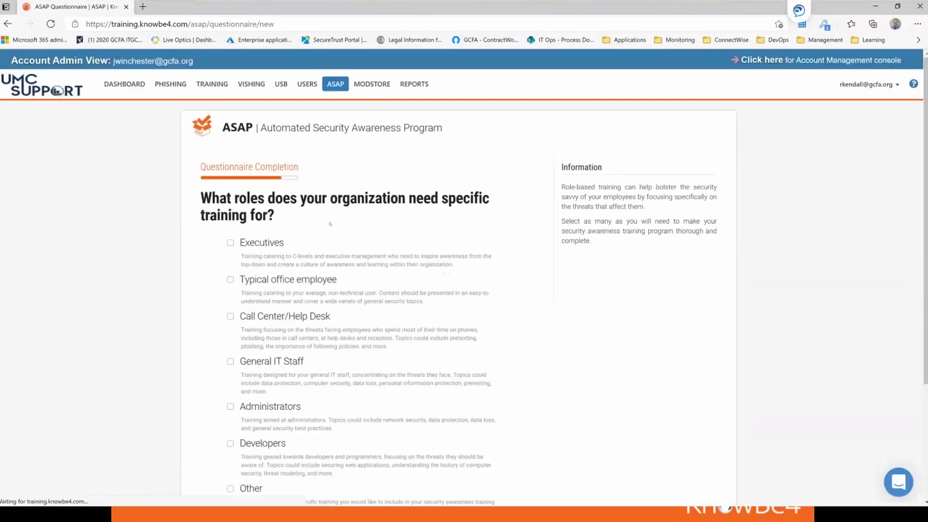
- Choose Executives and Typical office employee as roles needing specific training
scroll(251, 203, down, 2)
scroll(261, 232, up, 1)
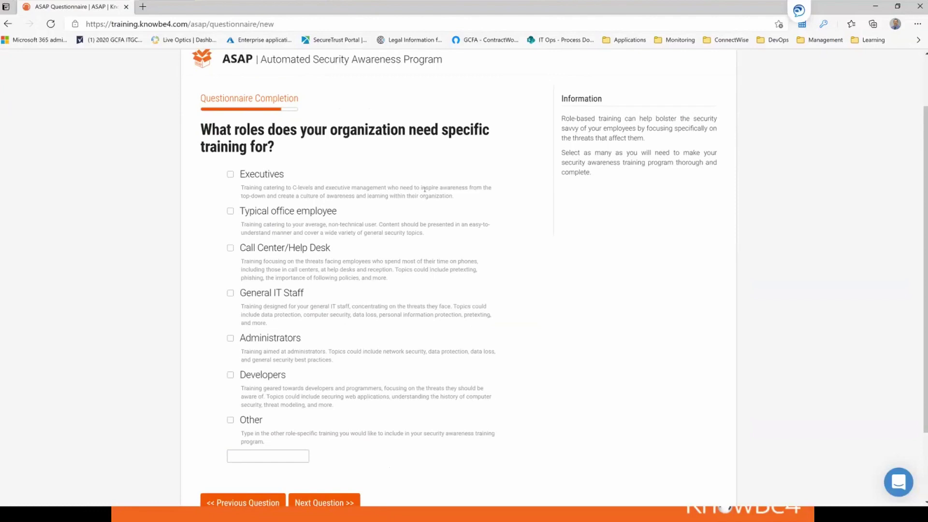
click(230, 294)
click(232, 294)
click(230, 174)
click(230, 210)
click(333, 501)
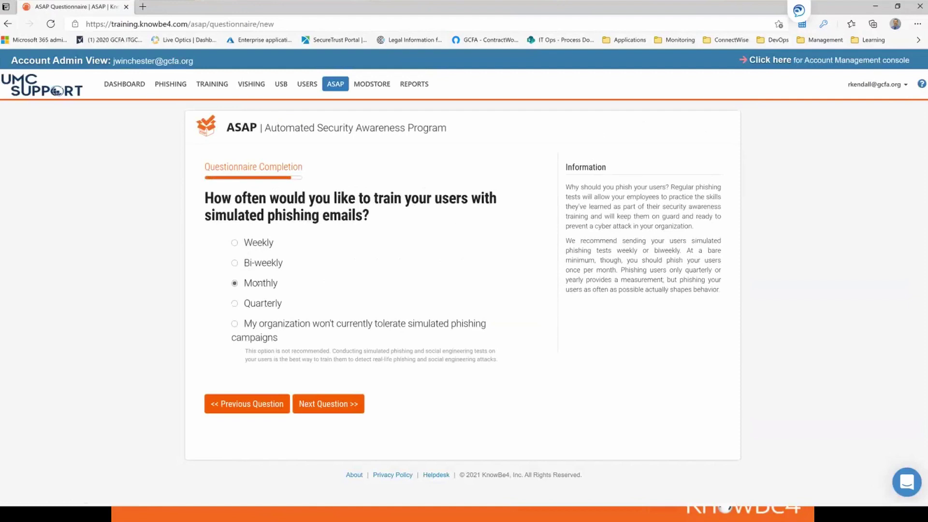
- Submit Monthly as the simulated phishing frequency and finish the question on other attack vectors
click(311, 404)
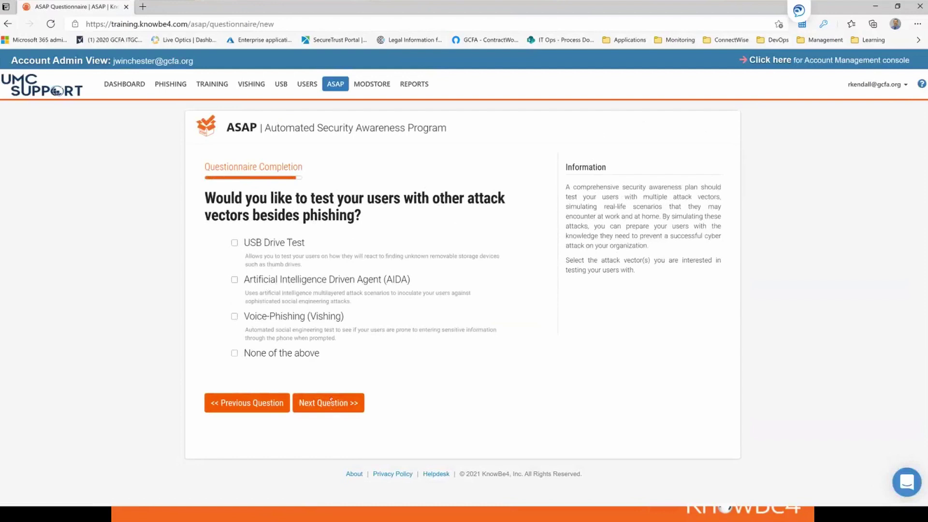
click(331, 401)
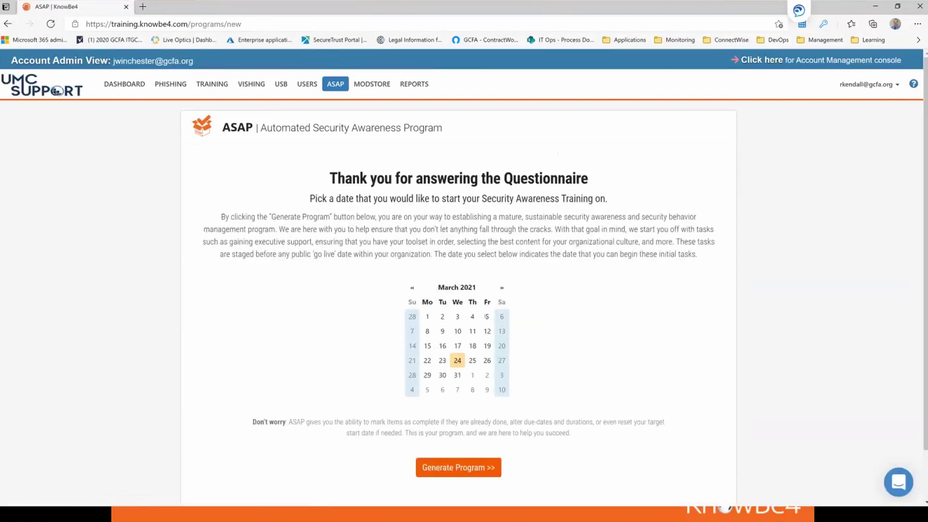
- Generate the security awareness program with a start date of April 5, 2021
click(501, 287)
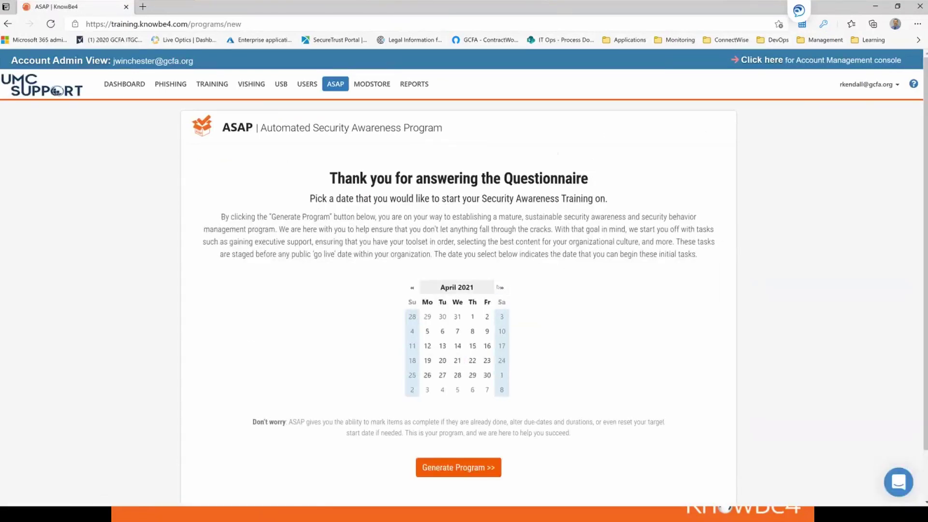
click(428, 331)
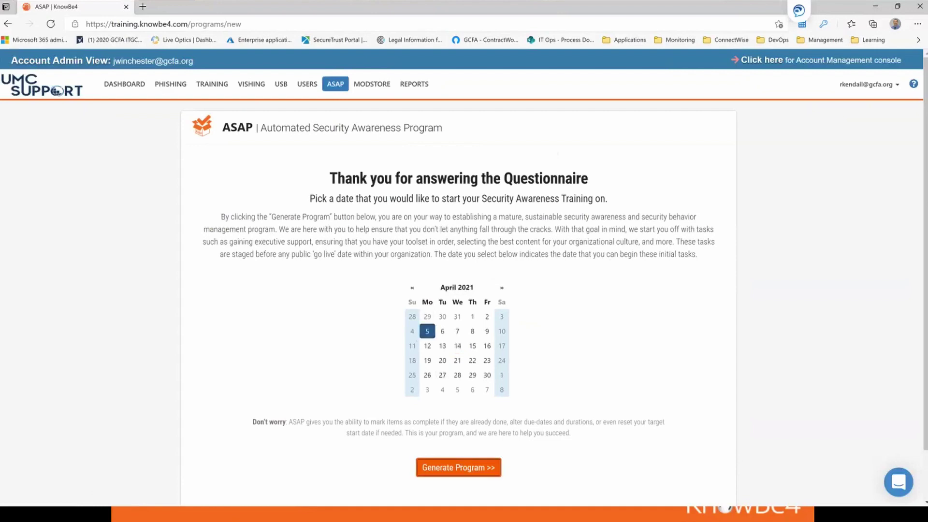
click(458, 468)
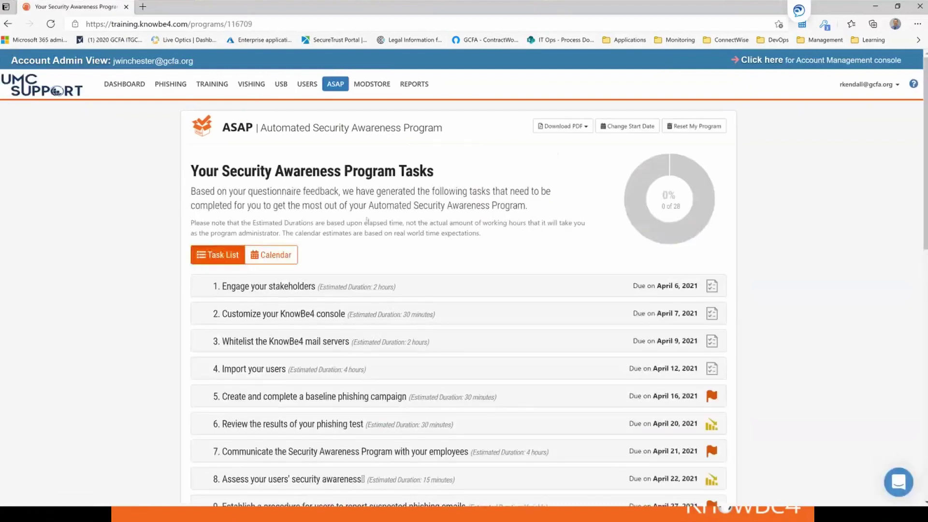
- Expand the "Engage your stakeholders" task and open its linked article containing the sample email
scroll(412, 233, down, 2)
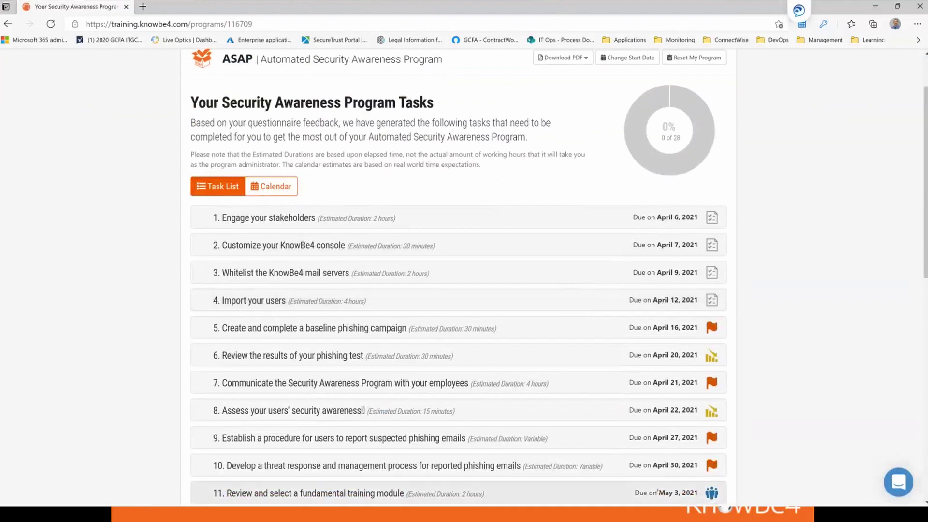
click(436, 223)
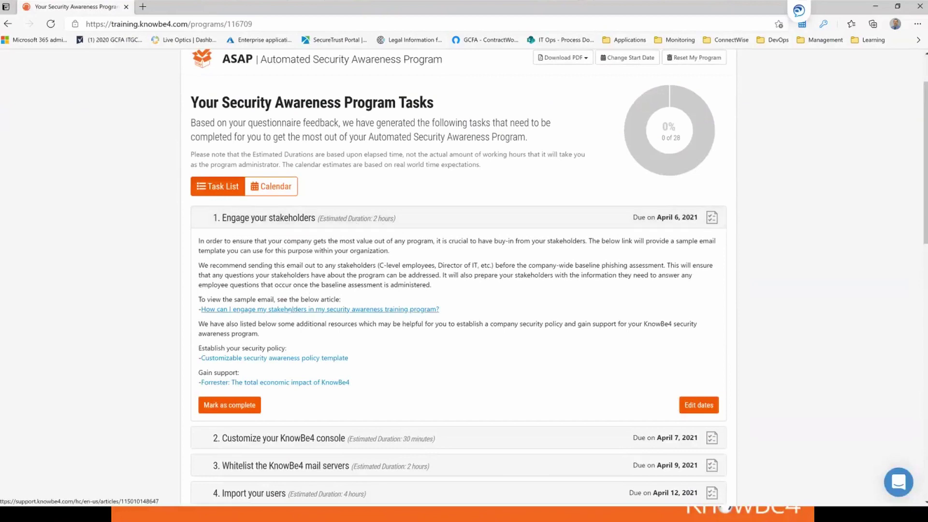
click(289, 310)
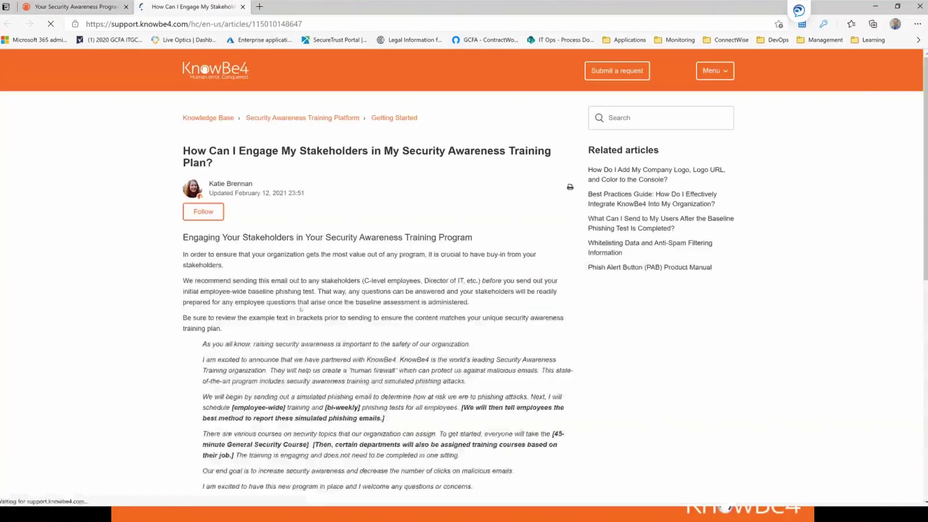
- Select the article's whole sample stakeholder email, down to the [Your Name] line, and review the surrounding guidance
scroll(257, 257, down, 2)
scroll(257, 257, down, 2)
drag(202, 142, 399, 351)
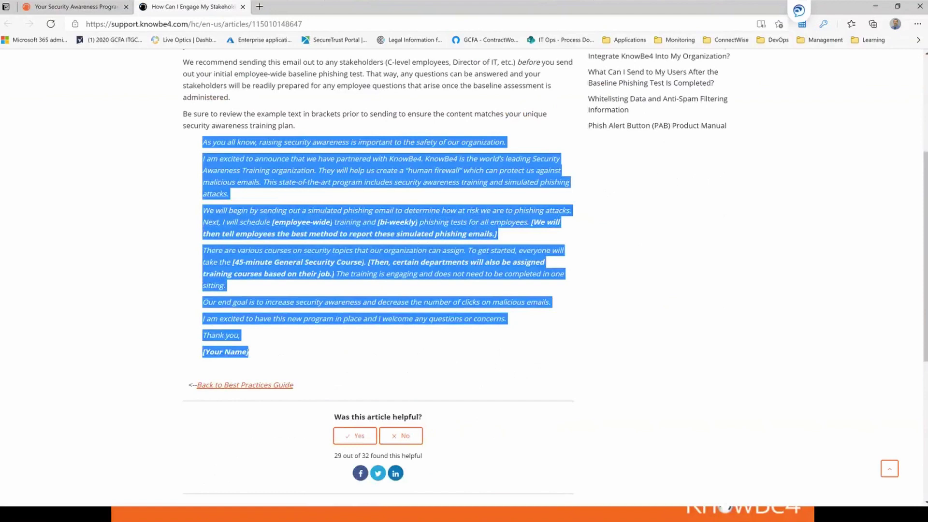
scroll(378, 271, up, 3)
scroll(378, 271, down, 1)
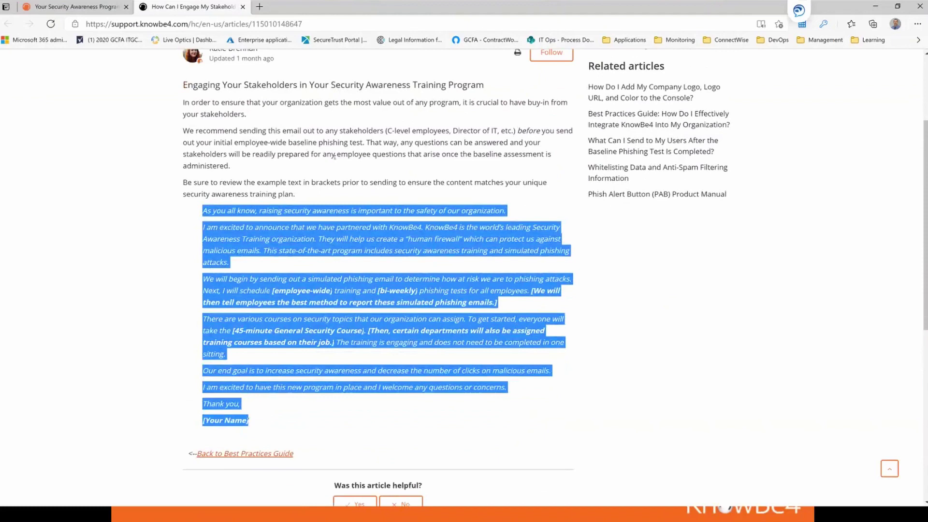
scroll(334, 156, up, 3)
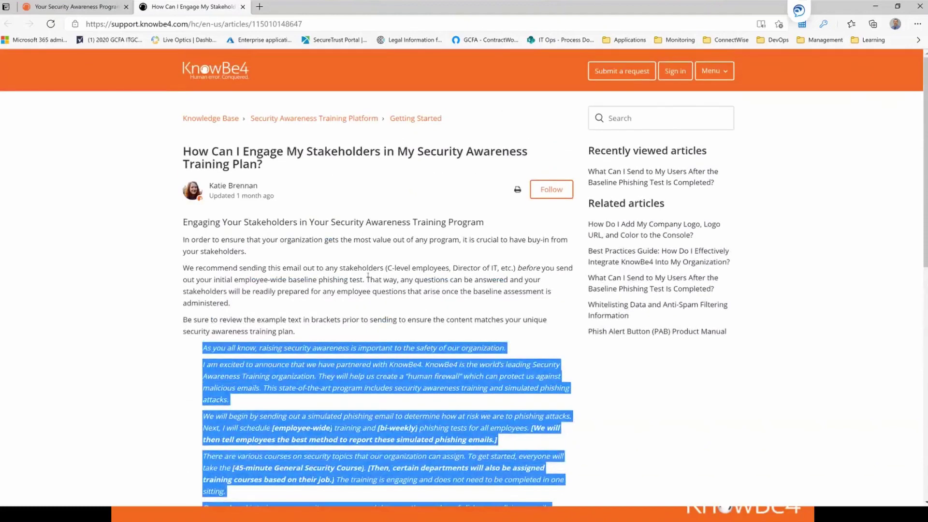
scroll(368, 276, down, 2)
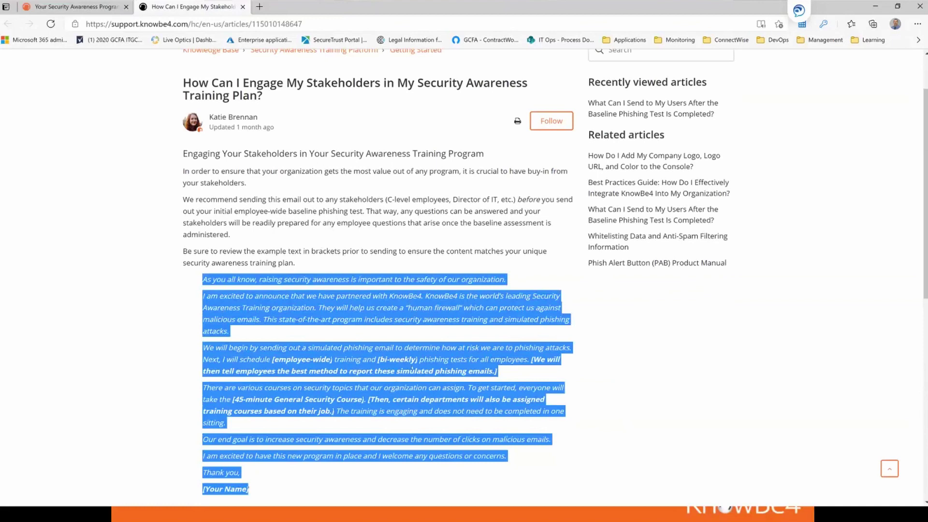
- Return to the program task list, expand "Create and complete a baseline phishing campaign" and open its campaign creation link
click(346, 204)
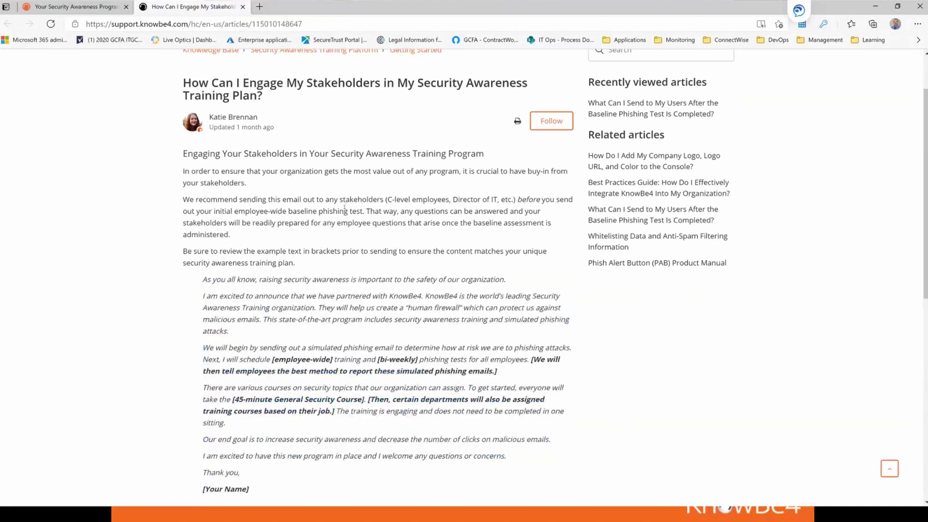
key(ctrl+shift+Tab)
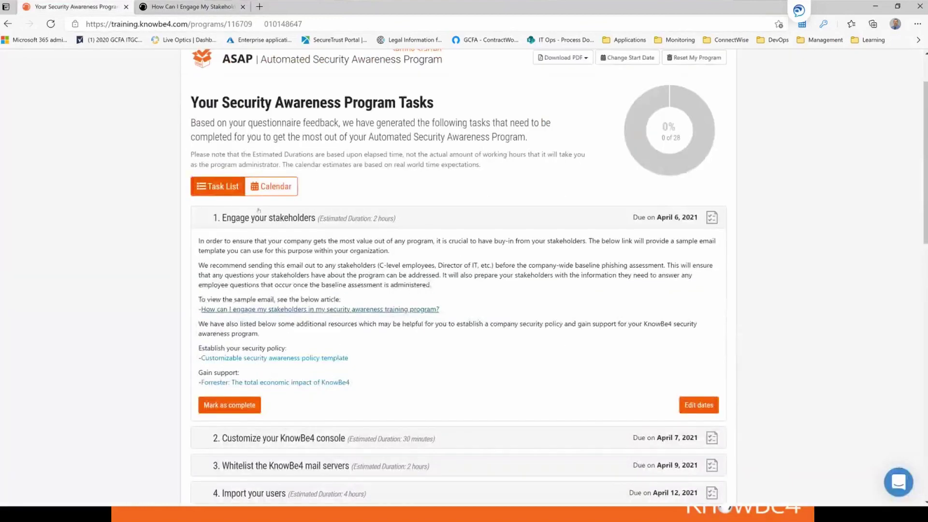
click(434, 220)
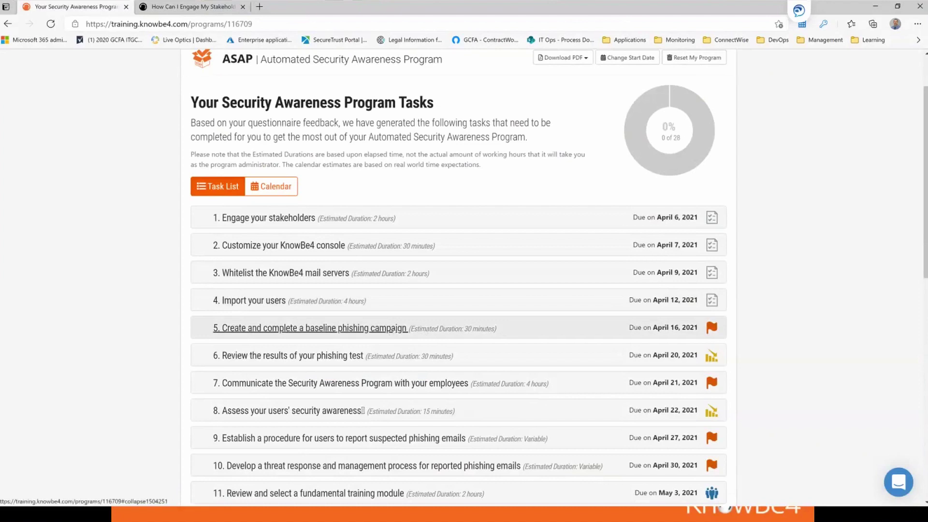
click(397, 328)
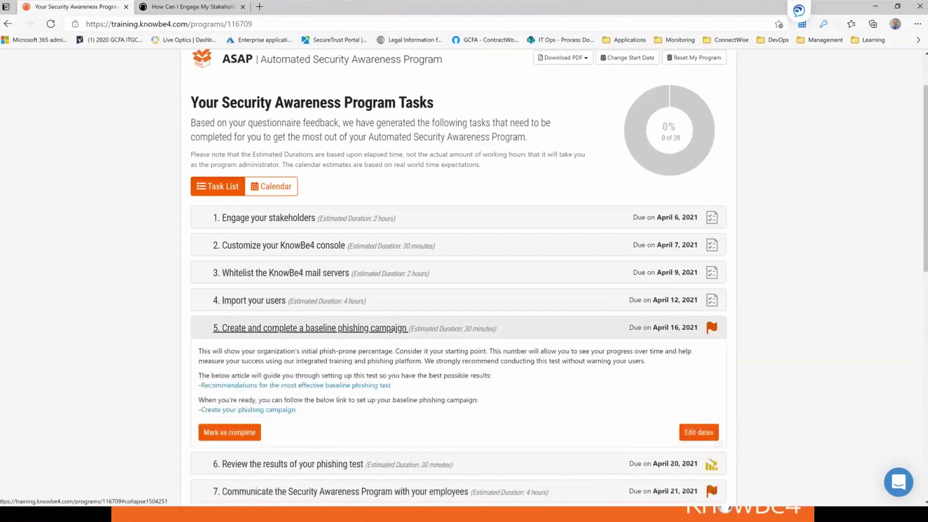
click(263, 411)
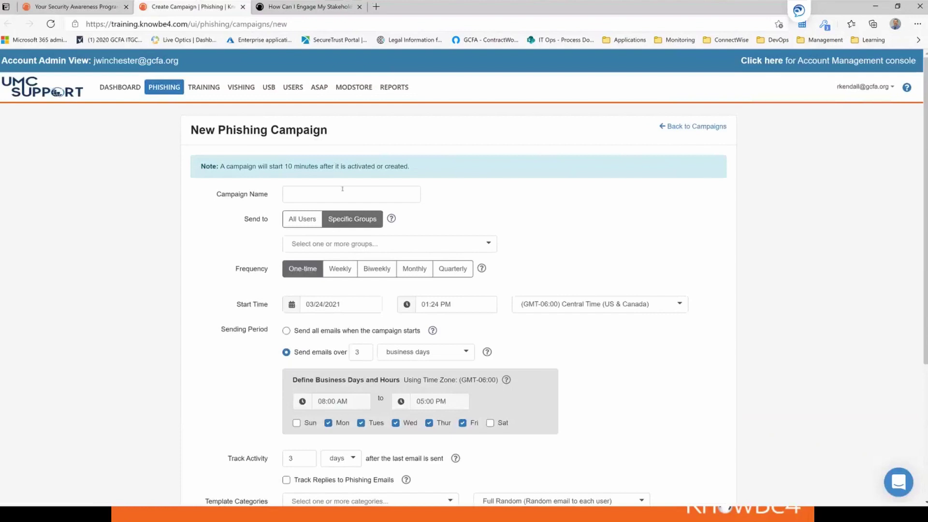
- Name the new phishing campaign "Baseline Phishing Scan" and send it to all users
click(342, 188)
text(Base)
key(Down)
key(Return)
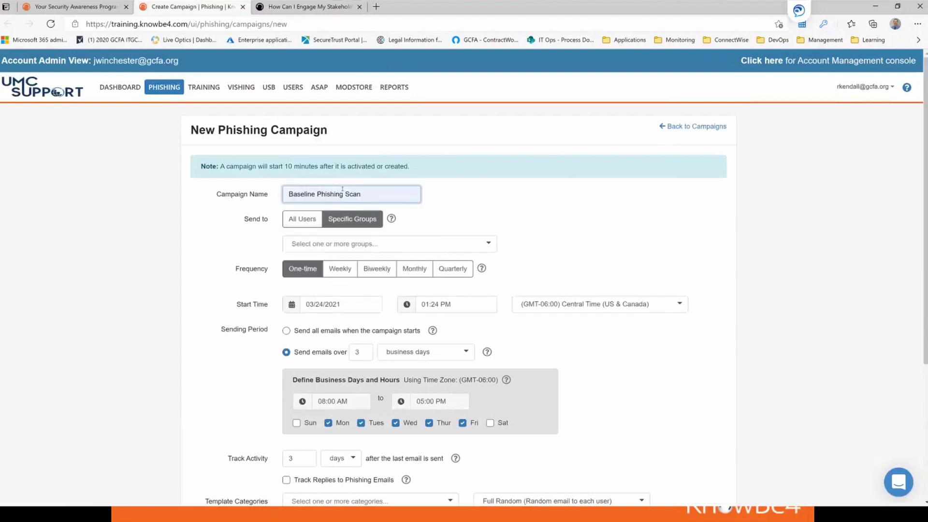
click(296, 219)
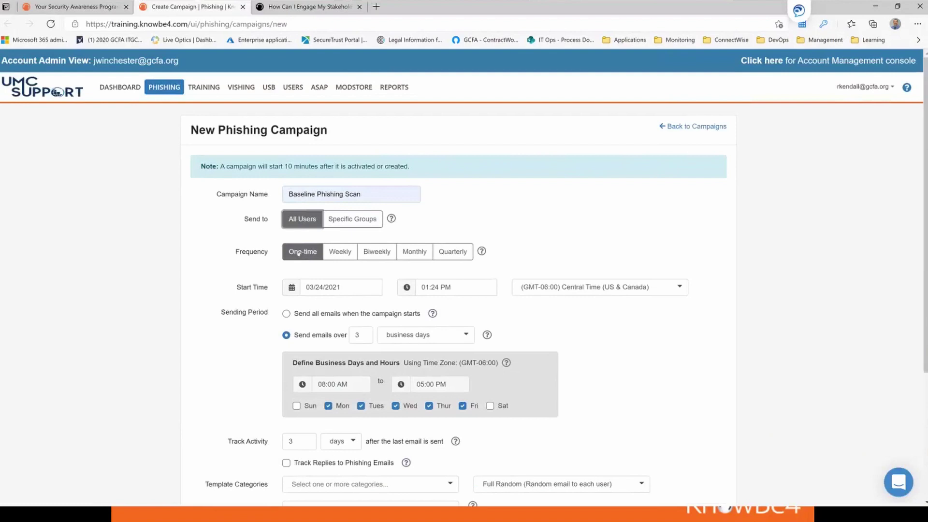
- Set the campaign's start date to 04/06/2021
click(291, 287)
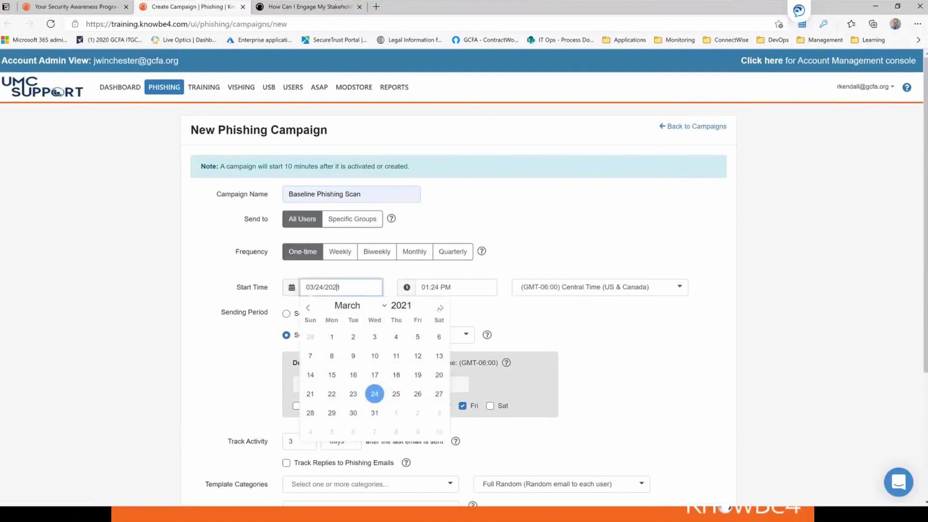
click(441, 307)
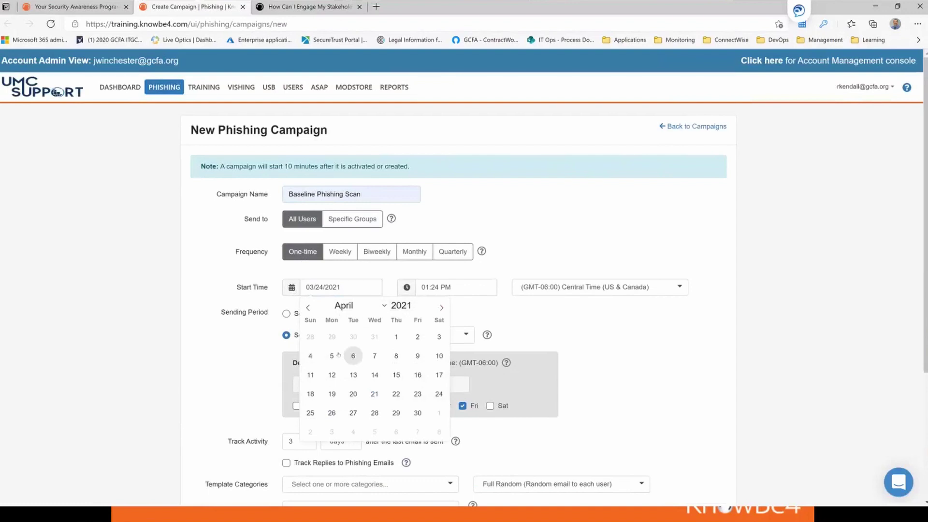
click(353, 356)
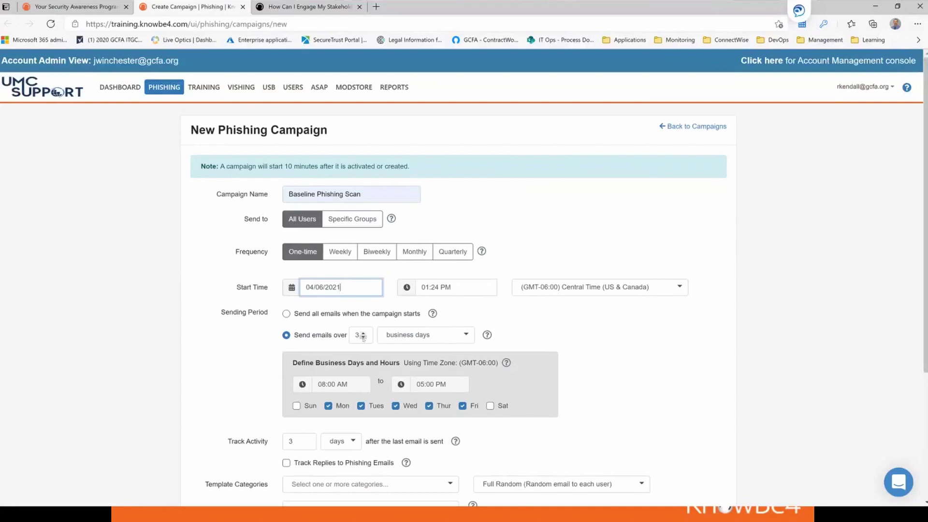
click(526, 341)
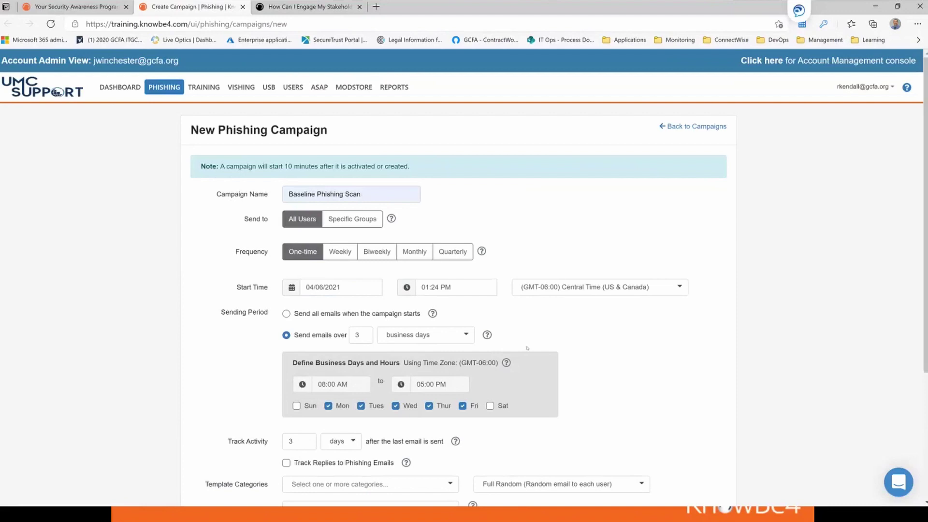
- Add IT and Coronavirus/COVID-19 Phishing as the campaign's template categories
scroll(399, 345, down, 3)
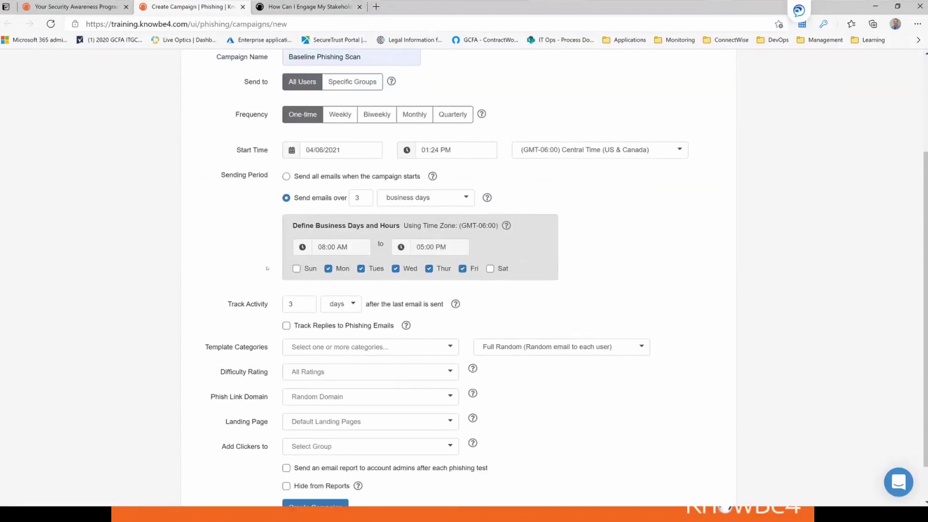
scroll(284, 325, down, 1)
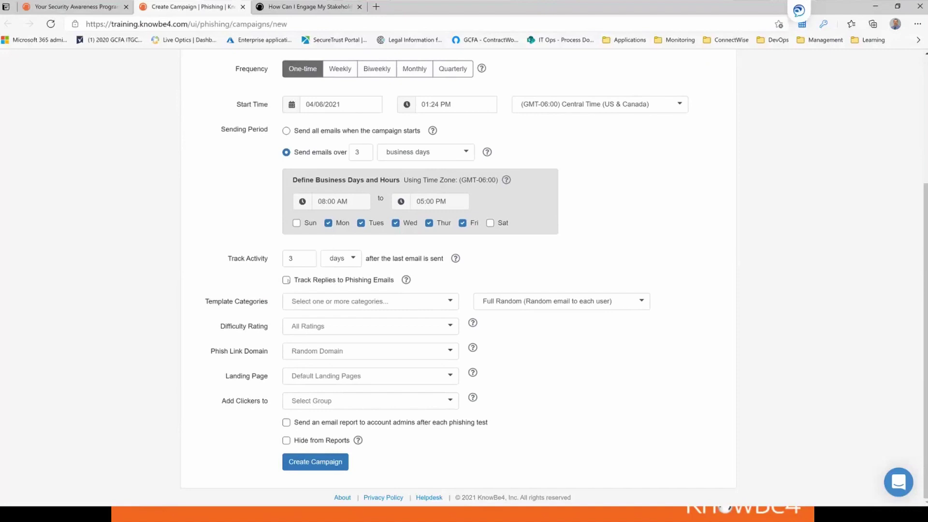
click(371, 304)
scroll(360, 179, down, 2)
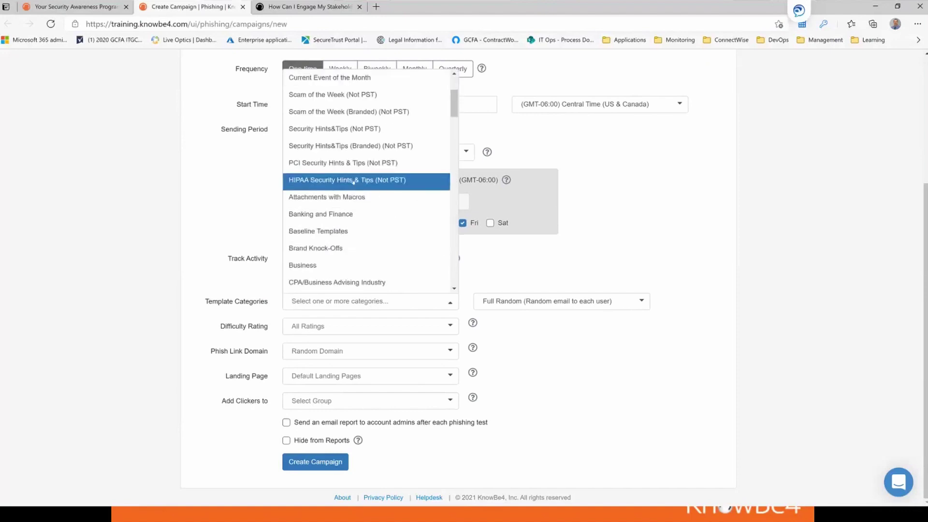
scroll(353, 181, down, 6)
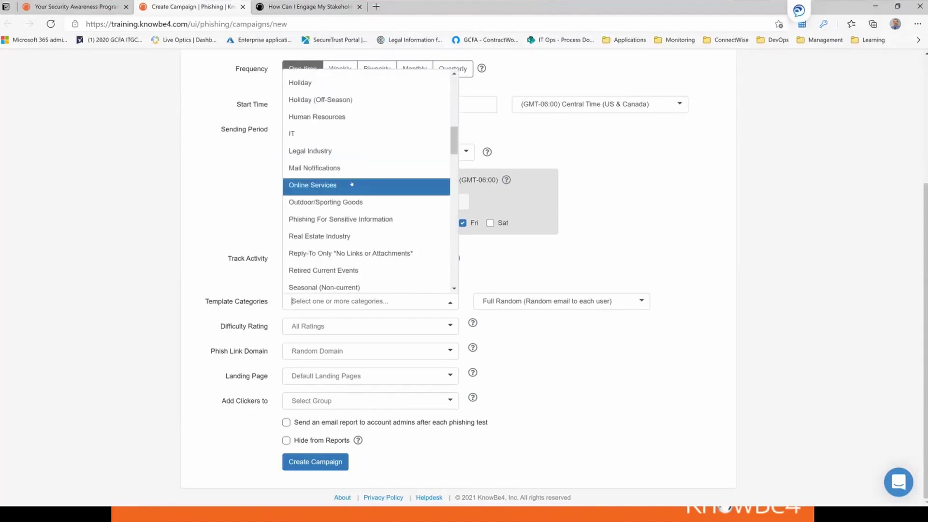
click(364, 135)
scroll(372, 120, up, 4)
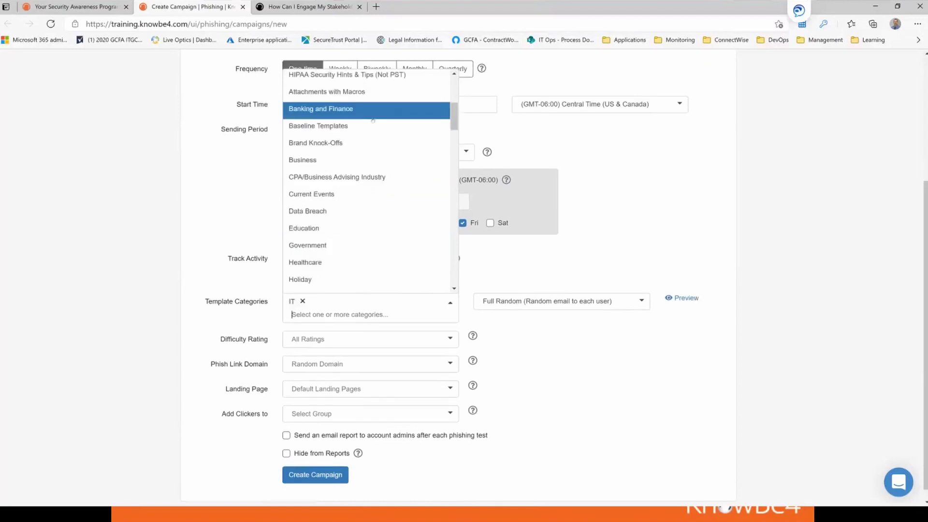
scroll(372, 120, up, 4)
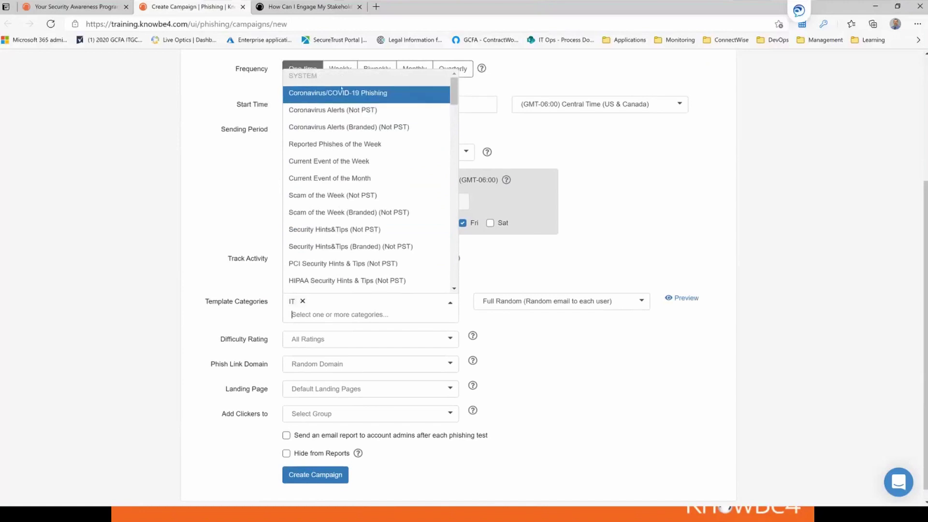
click(392, 99)
key(Escape)
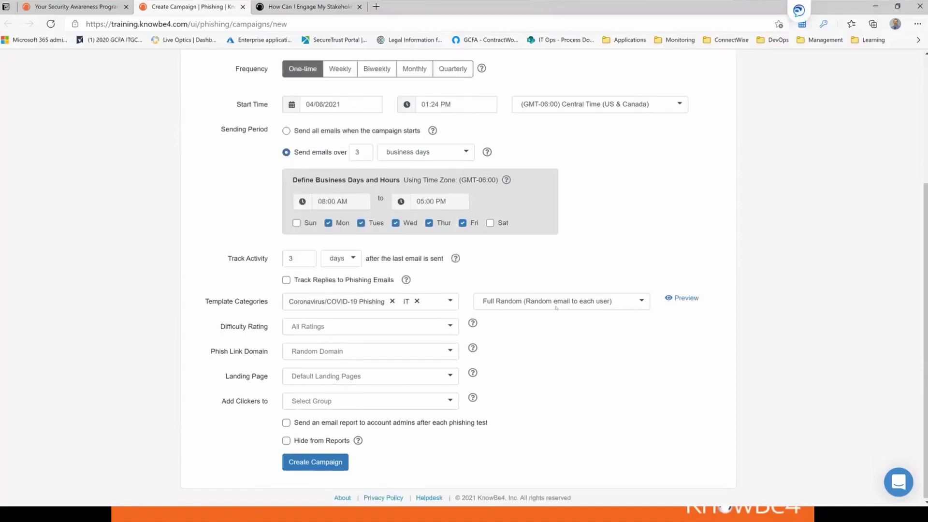
- Choose the "Microsoft: Mail Box Full (Link)" email template and preview its message
click(563, 300)
scroll(550, 346, down, 5)
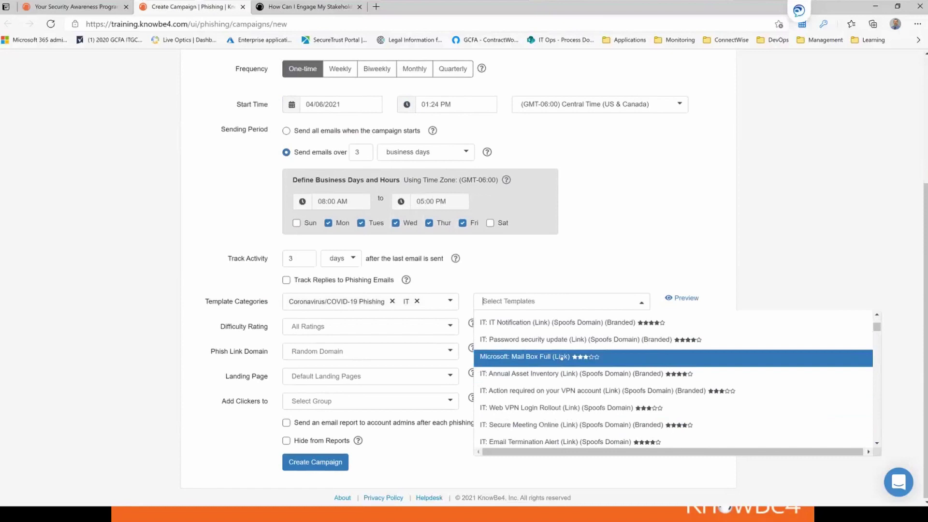
click(528, 358)
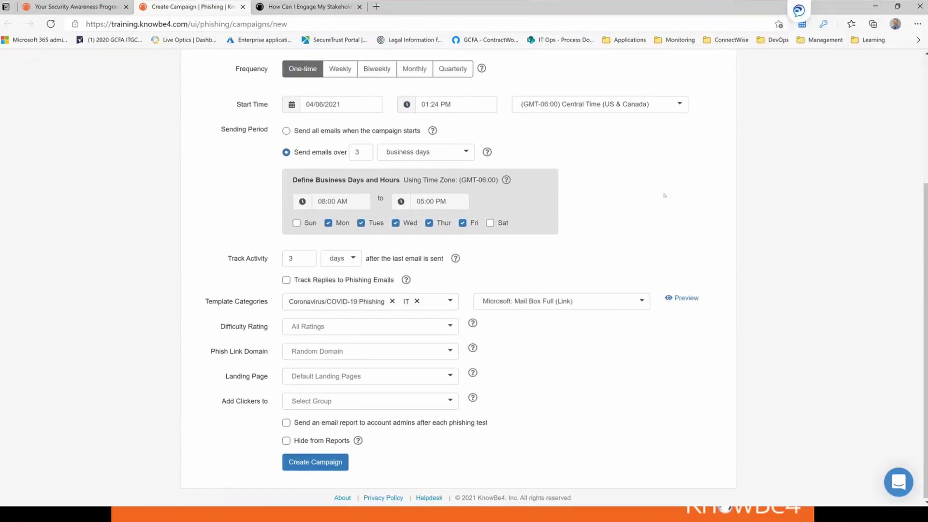
click(681, 297)
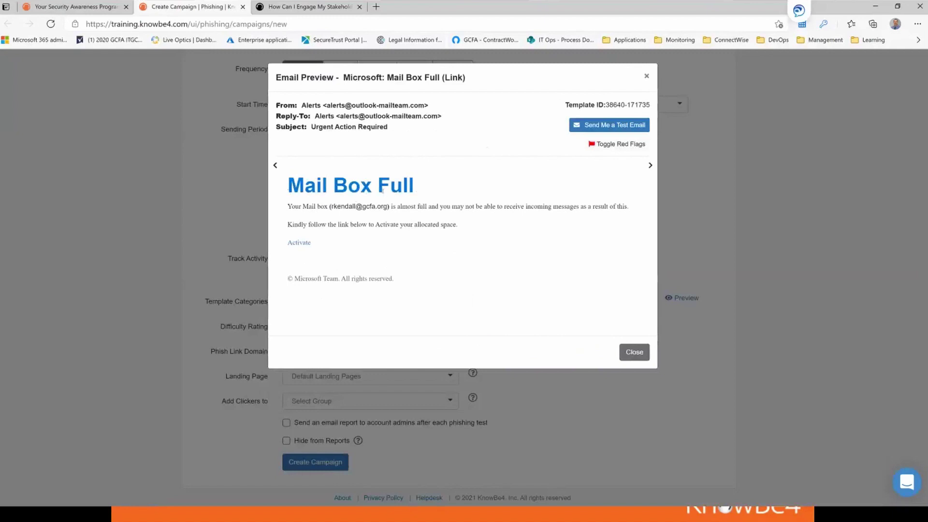
click(638, 358)
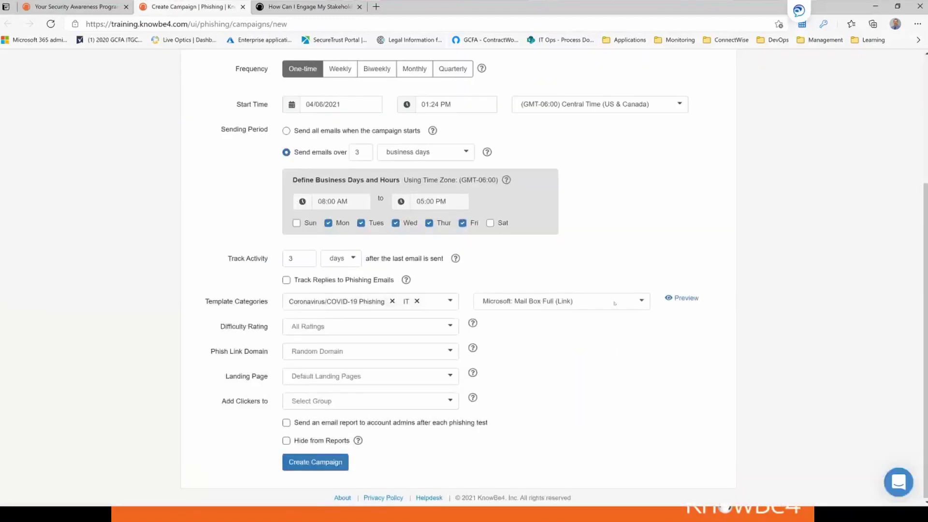
- Change the email template to "ALERTS! Important Message from Employee Portal (Link) (Spoofs Domain) (Branded)"
click(614, 302)
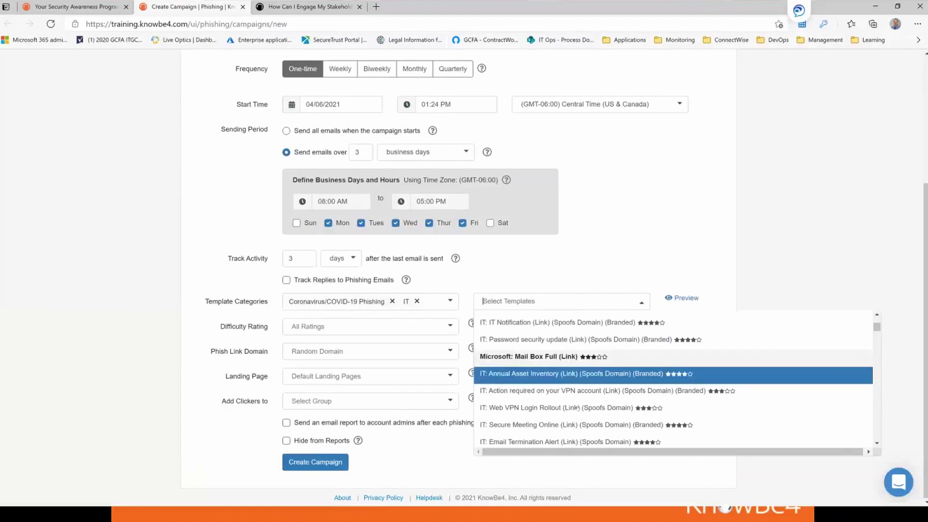
scroll(578, 409, down, 1)
scroll(579, 405, down, 3)
scroll(579, 406, down, 7)
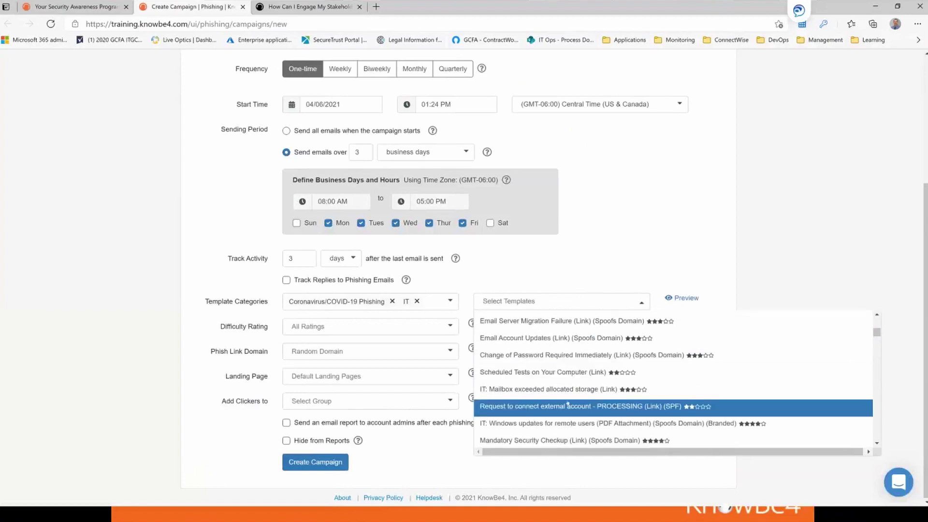
scroll(575, 396, down, 2)
scroll(559, 399, down, 9)
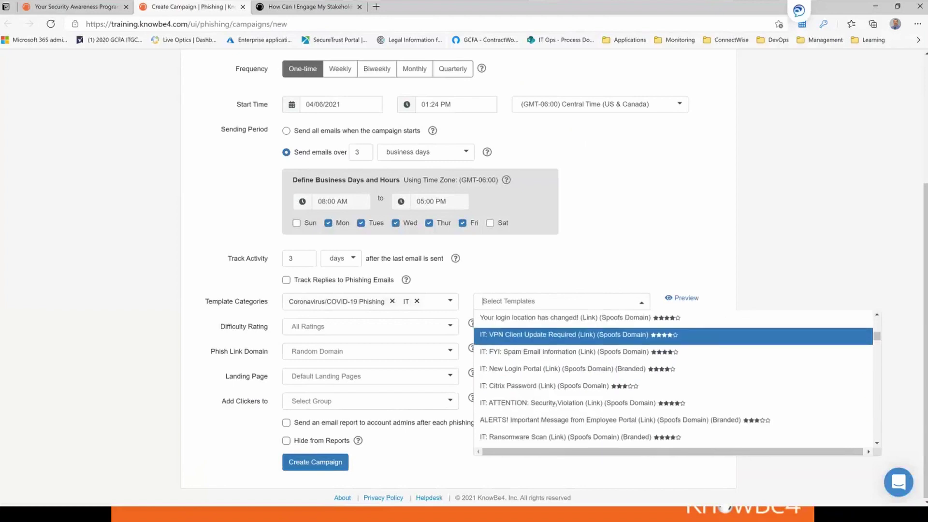
scroll(552, 396, down, 2)
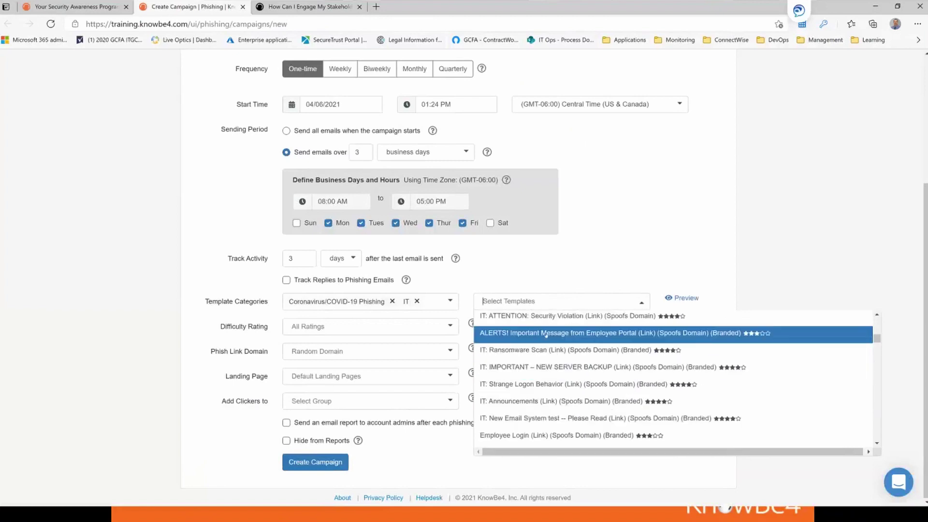
click(541, 332)
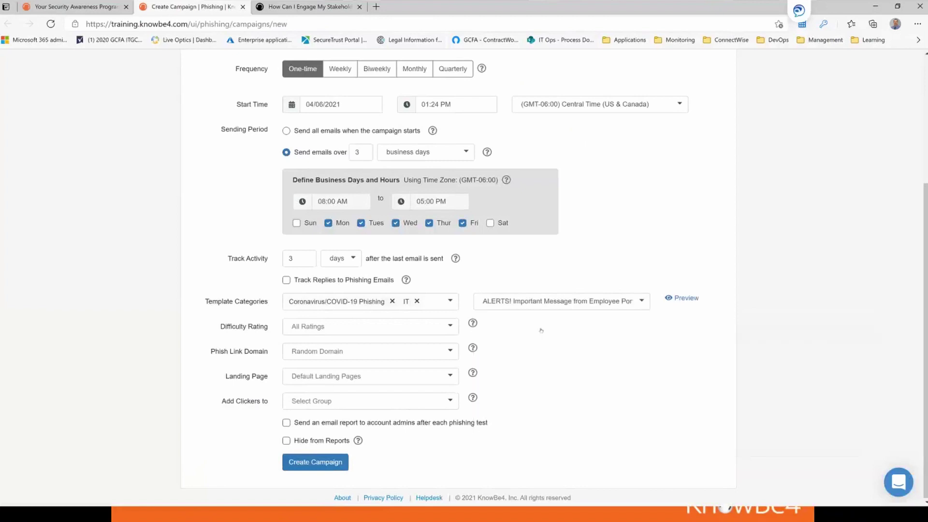
- Preview the Employee Portal email, examining its confidentiality note and testing its embedded link, and close the preview
click(681, 298)
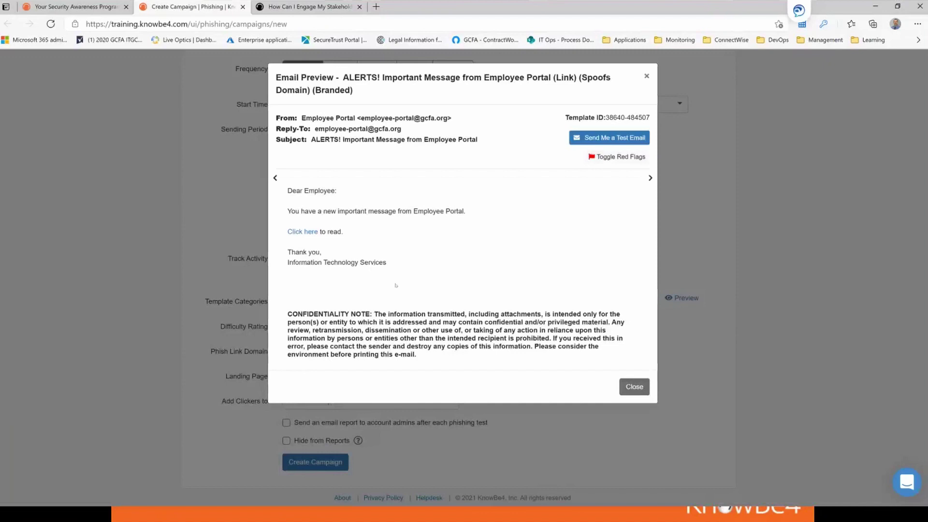
drag(287, 313, 420, 356)
click(478, 312)
click(306, 233)
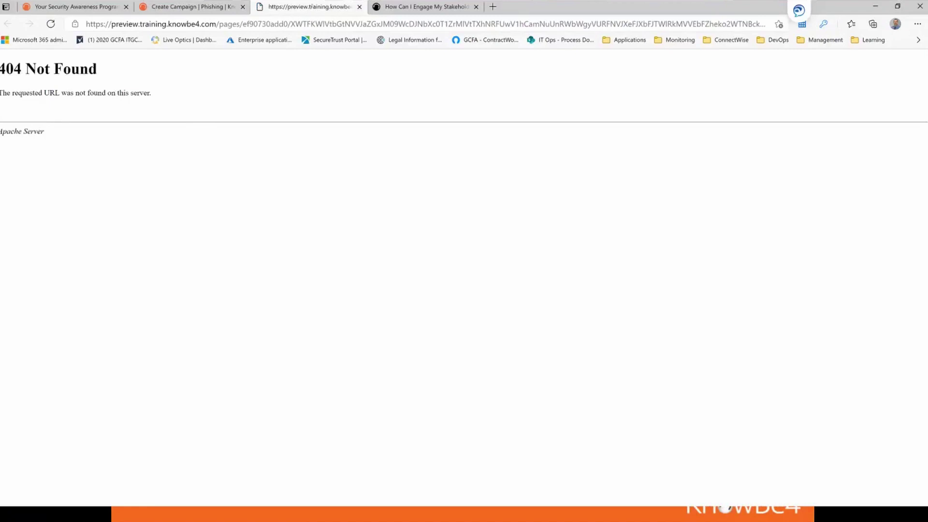
click(359, 7)
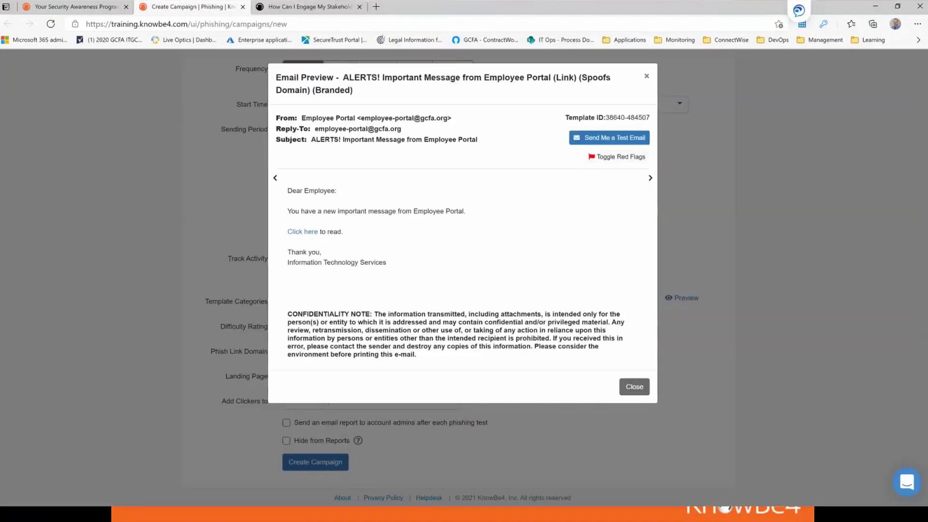
click(643, 76)
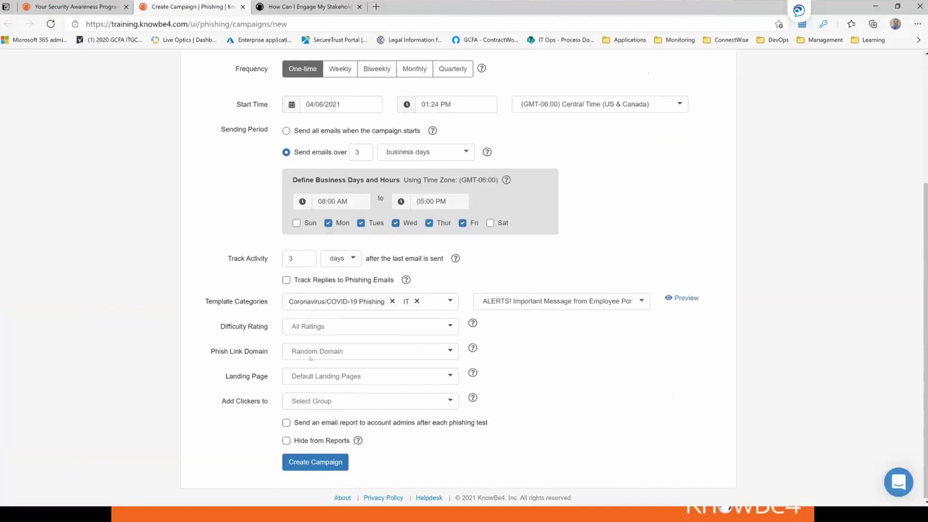
- Set the campaign's landing page to Ransomware and reopen the Employee Portal email preview
click(341, 379)
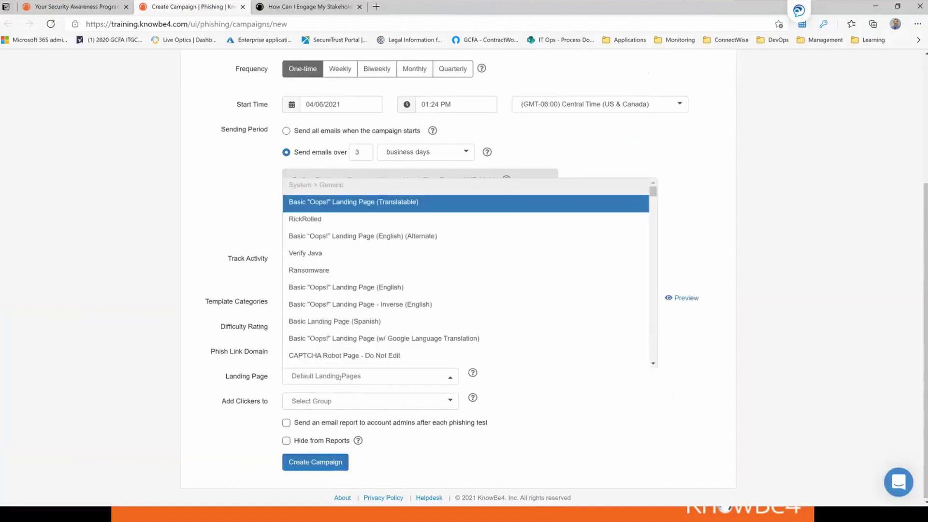
scroll(350, 263, down, 2)
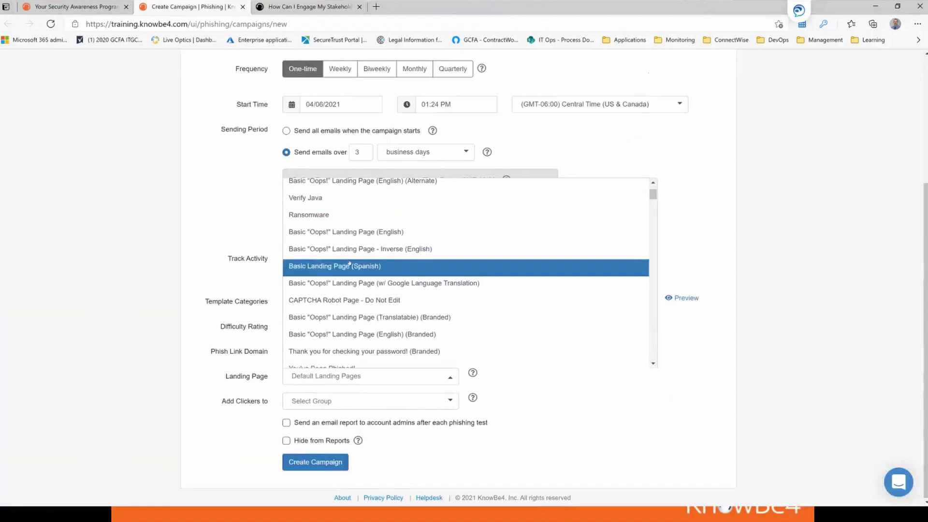
scroll(348, 261, up, 1)
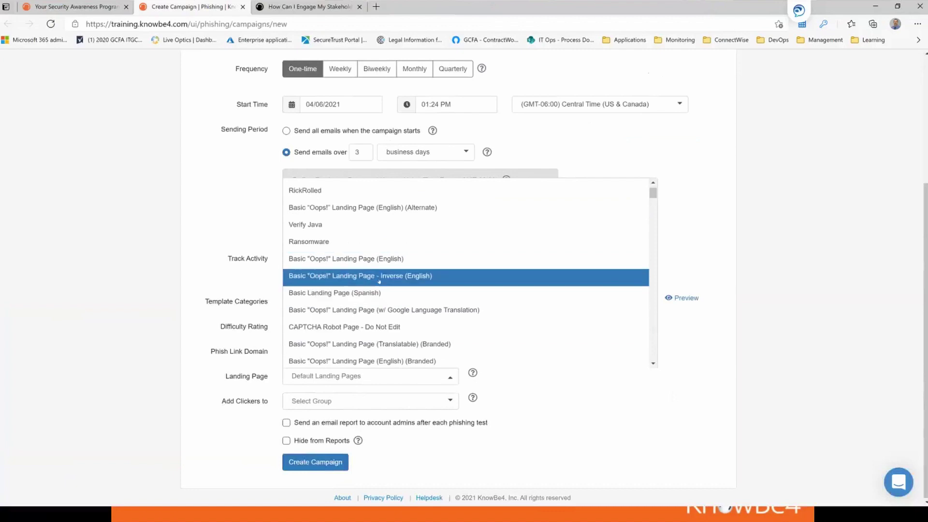
click(370, 246)
click(677, 299)
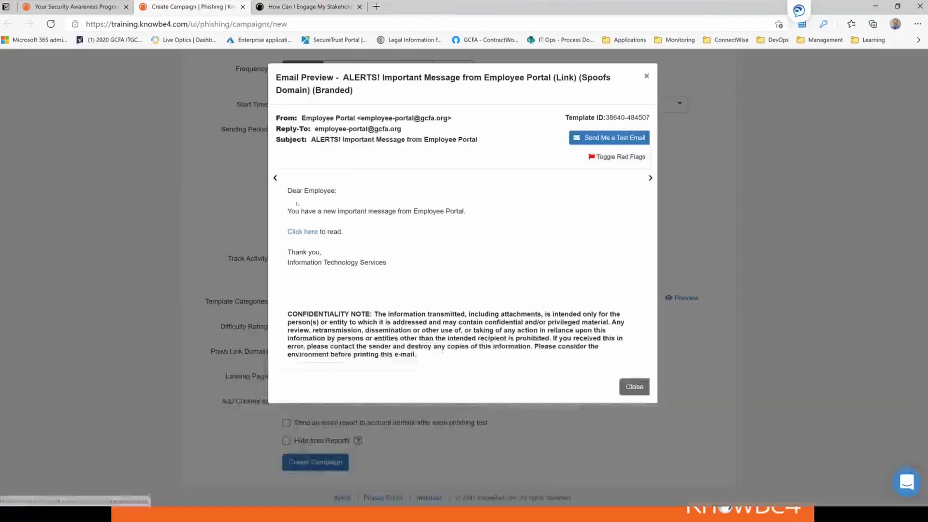
- Follow the Employee Portal email's link to examine the Ransomware landing page and its safety rules, and close both previews
click(309, 231)
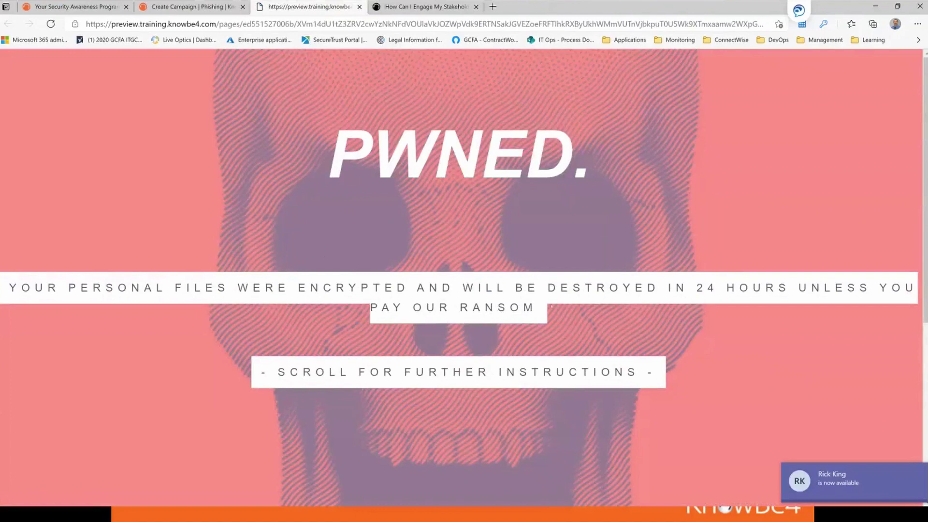
scroll(551, 306, down, 6)
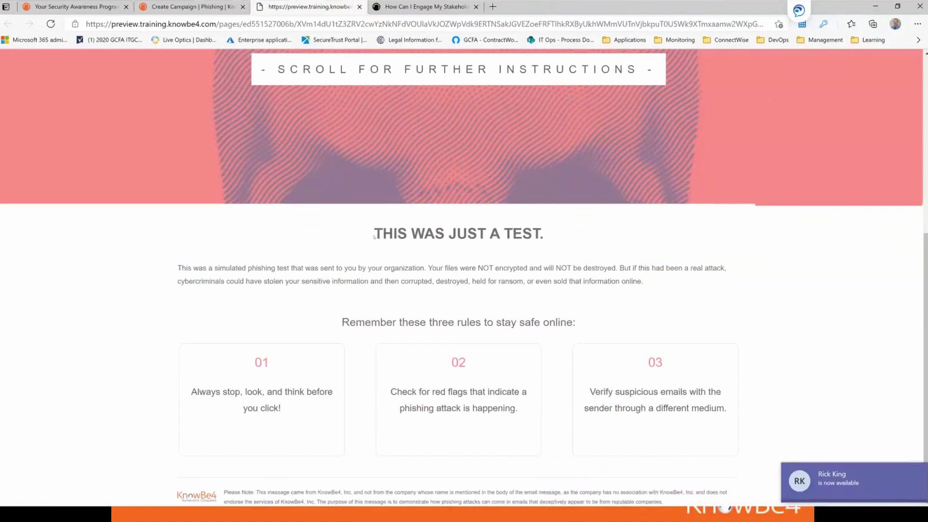
drag(373, 237, 522, 236)
scroll(290, 220, up, 3)
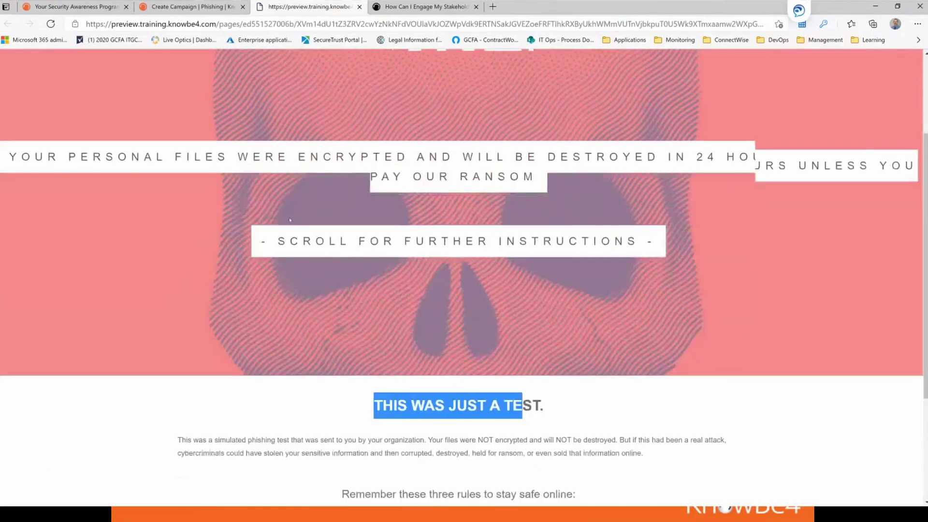
scroll(290, 220, down, 3)
scroll(353, 295, up, 5)
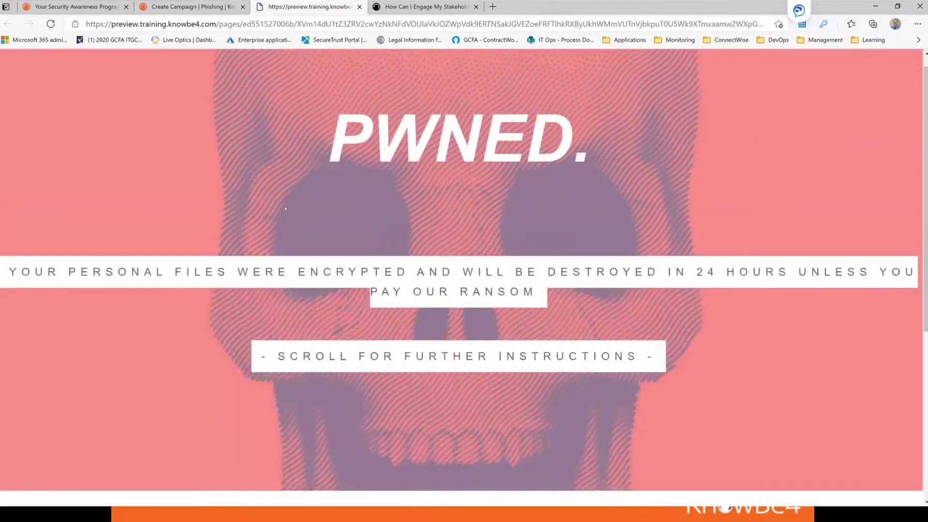
key(ctrl+w)
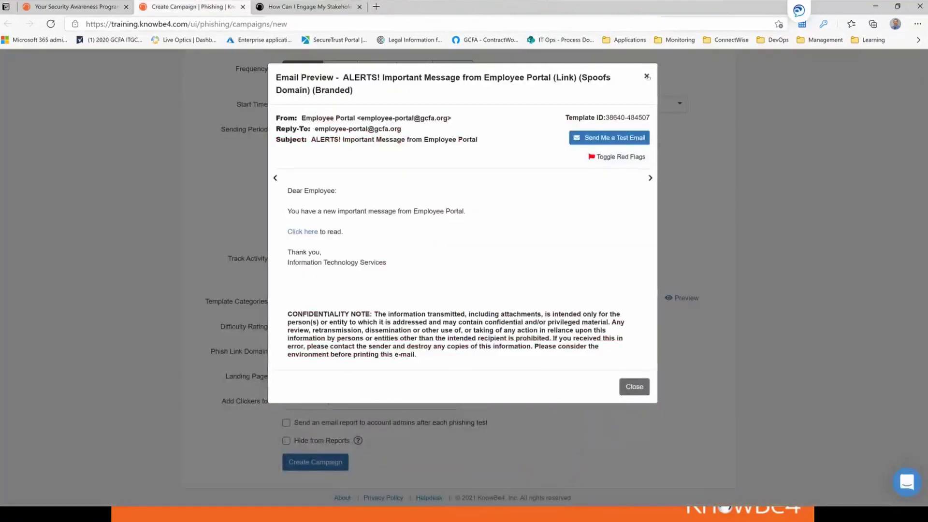
click(646, 75)
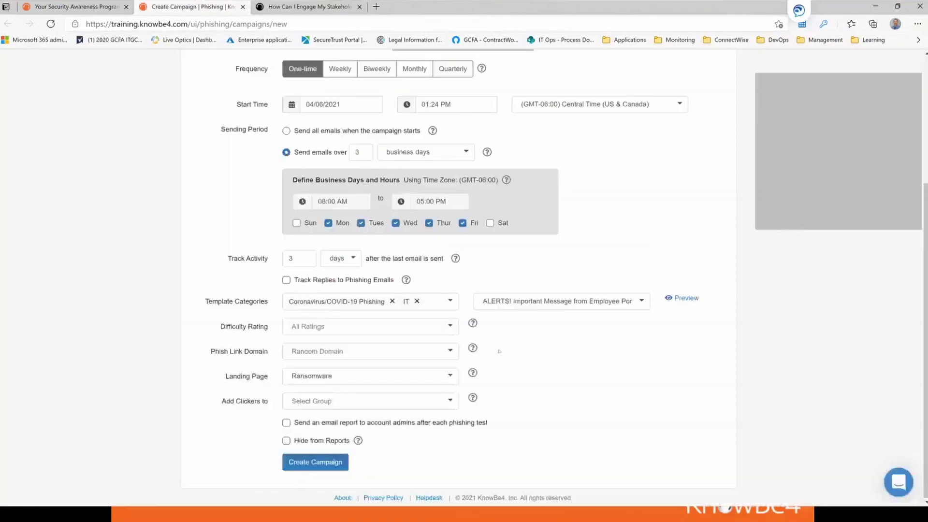
- Set the landing page to Basic "Oops!" Landing Page (w/ Google Language Translation) and check it through the email preview's link
click(346, 377)
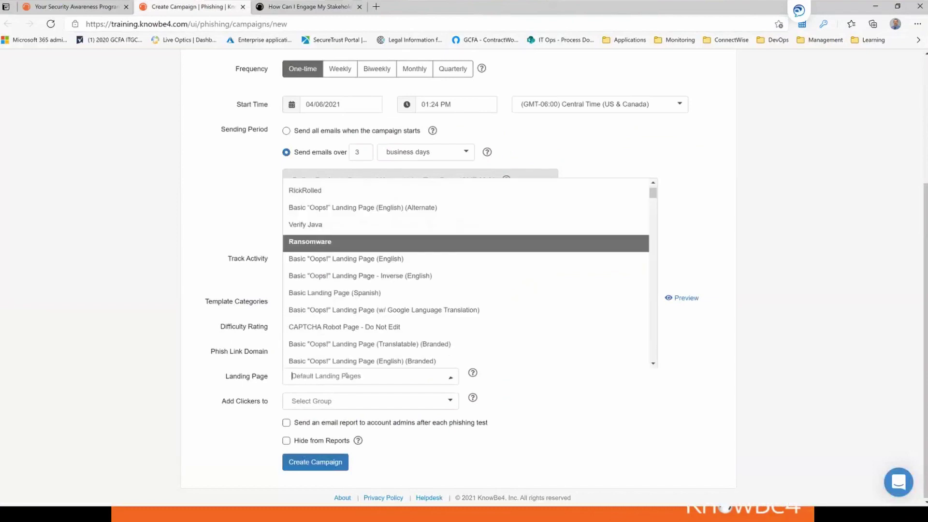
click(361, 309)
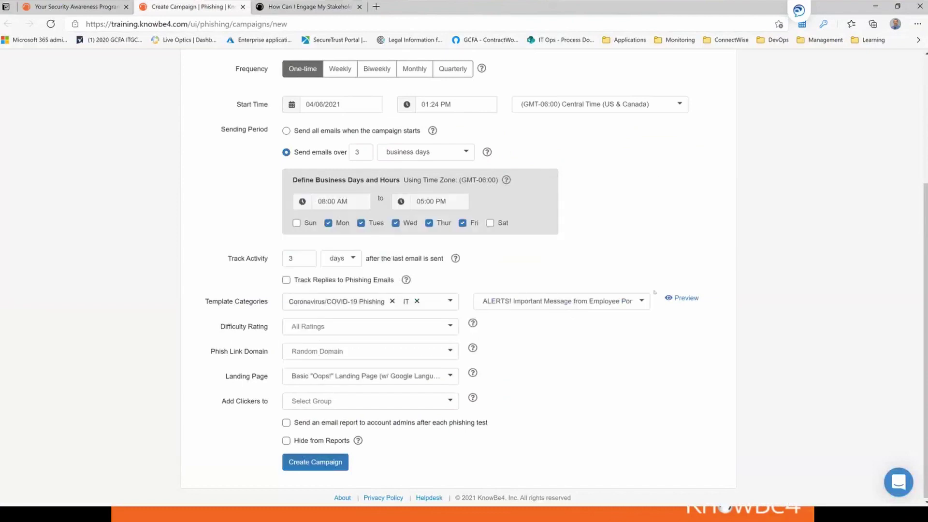
click(678, 299)
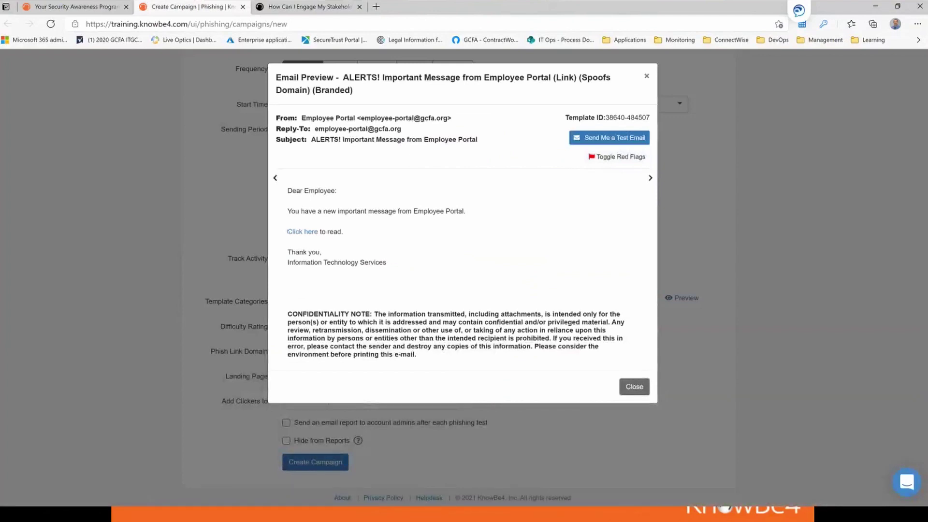
click(303, 231)
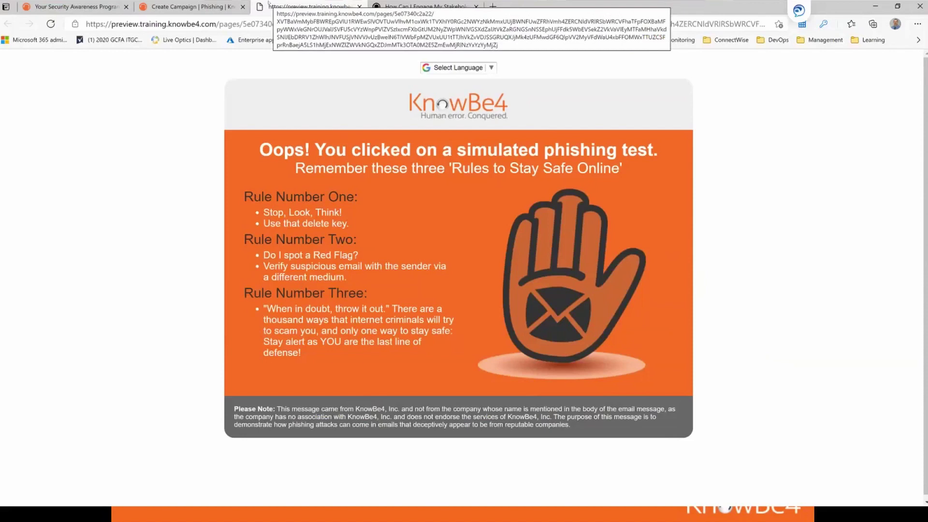
key(ctrl+shift+Tab)
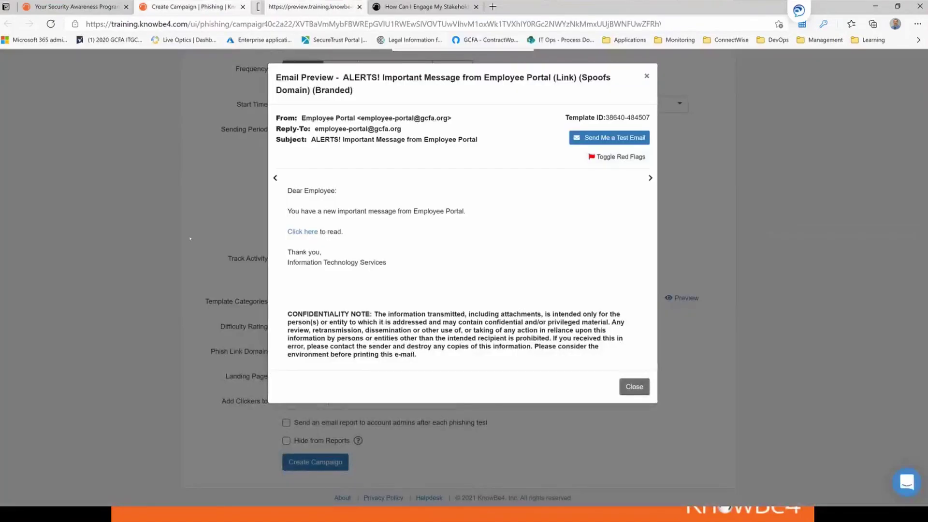
click(190, 238)
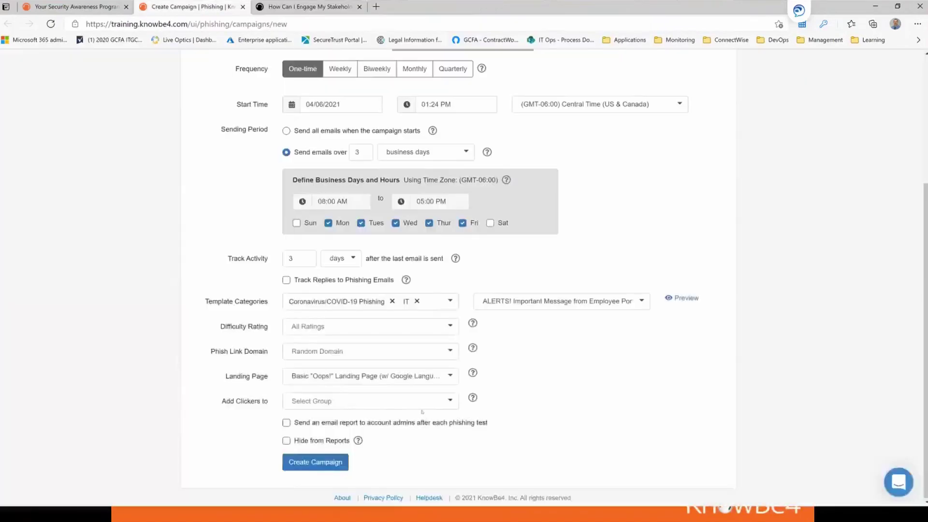
- Browse the available phish link domains for the campaign without choosing one
click(362, 354)
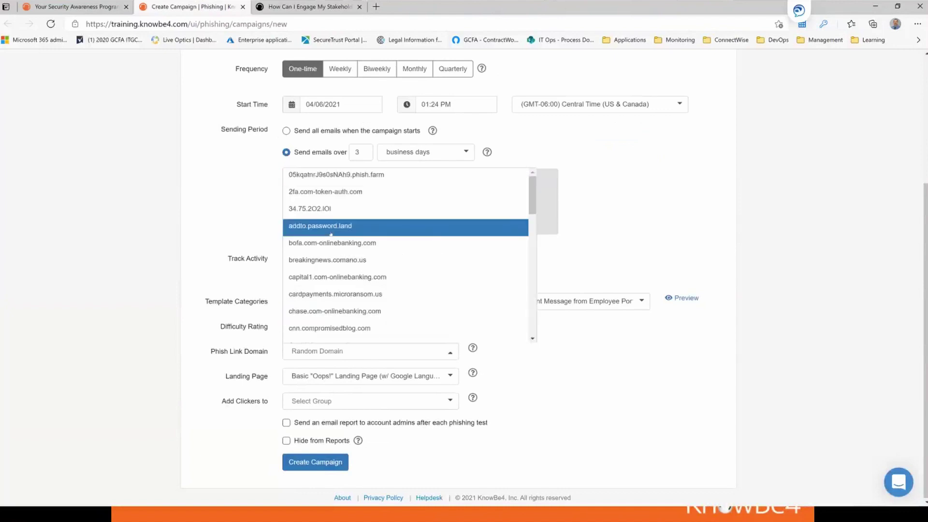
scroll(428, 256, down, 5)
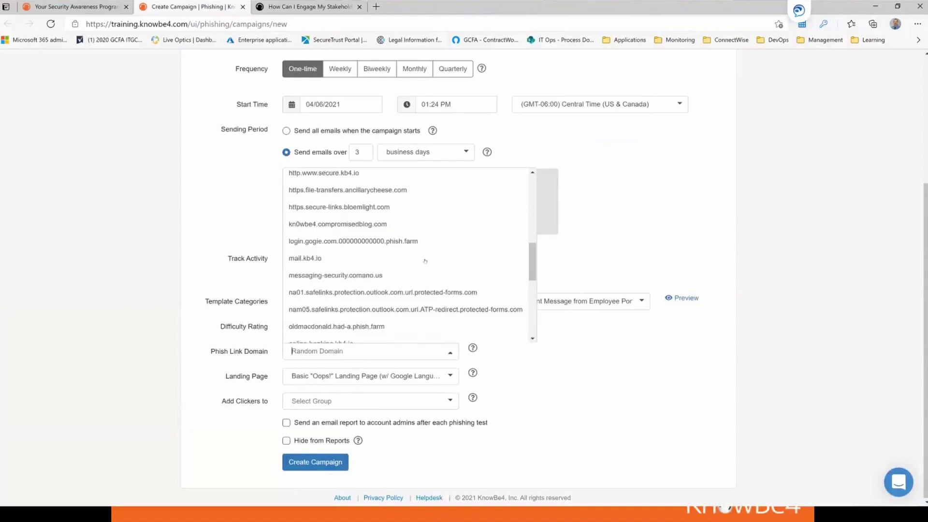
scroll(425, 271, down, 7)
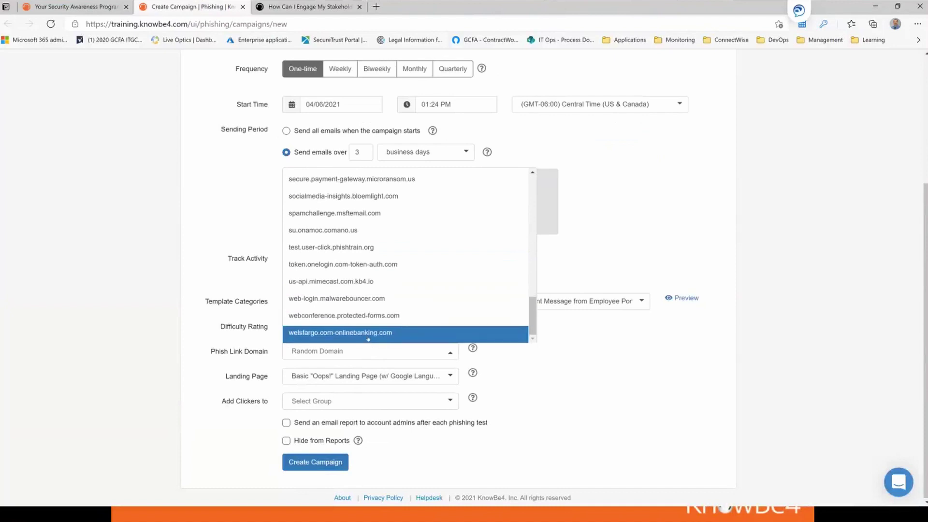
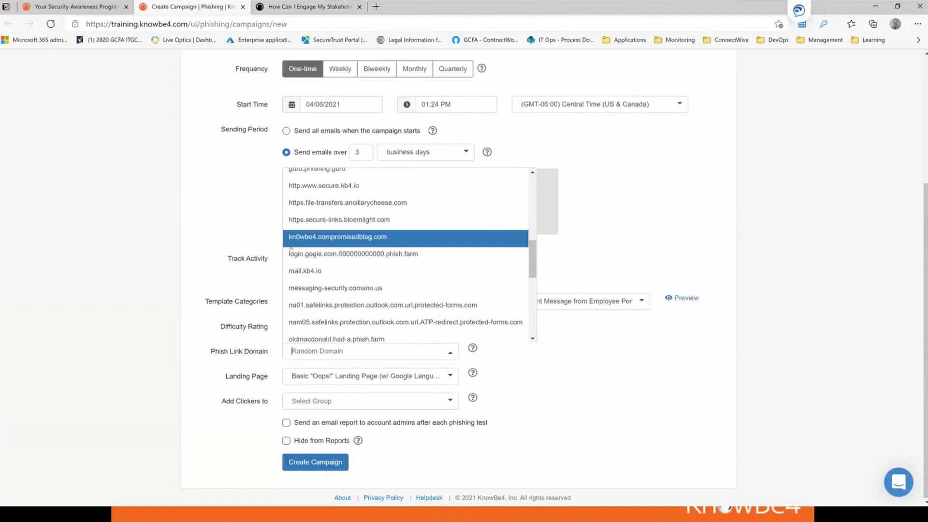
scroll(362, 244, up, 3)
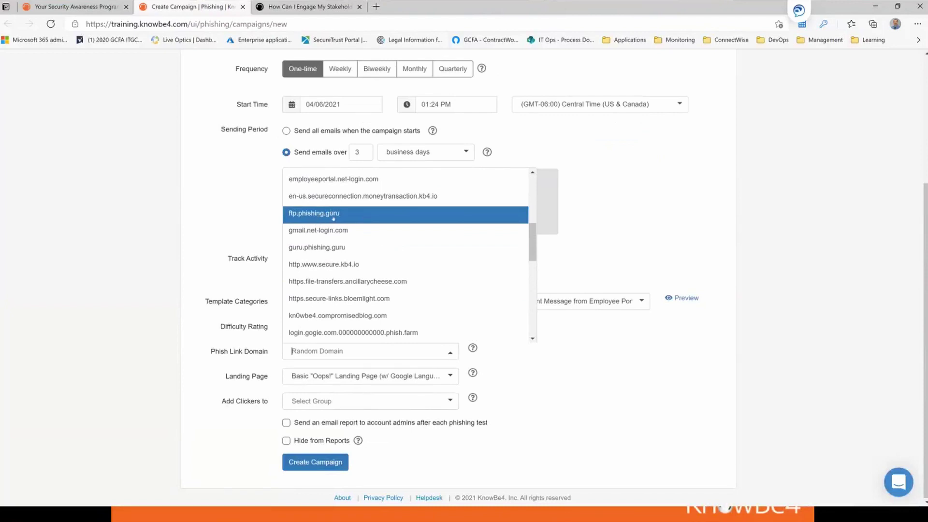
click(647, 173)
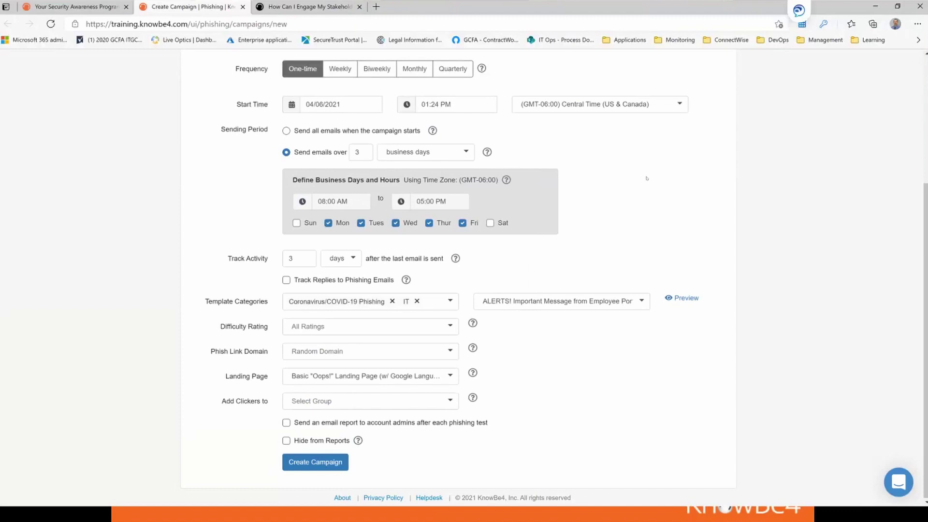
- Check which groups clickers can be added to, leaving the group unselected, and review the campaign settings
click(382, 401)
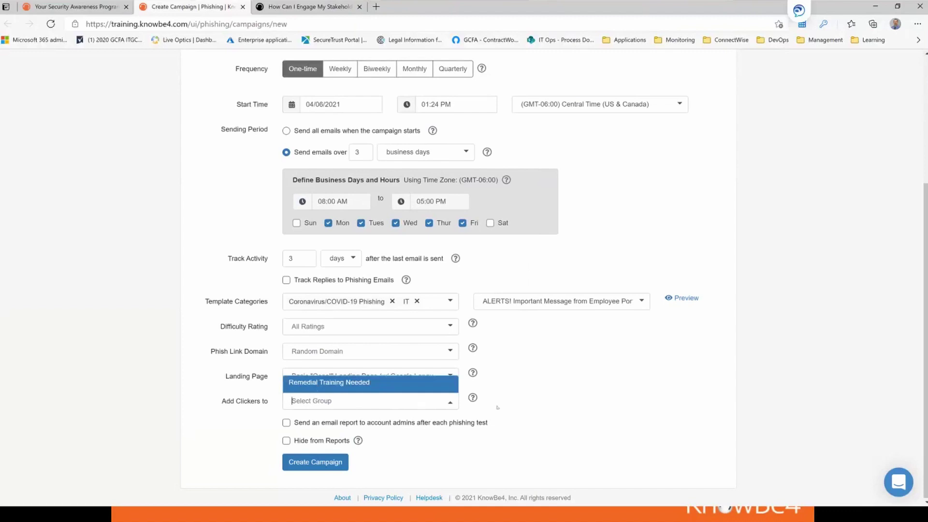
click(845, 110)
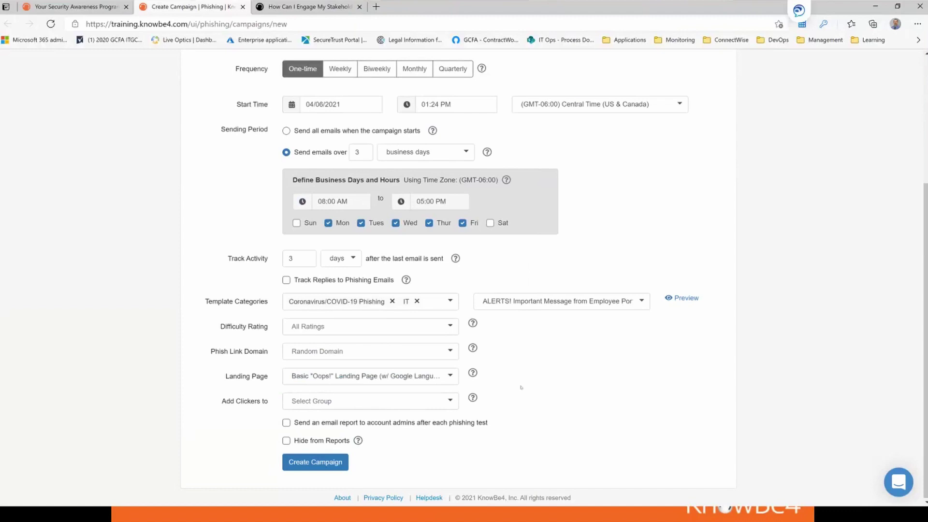
scroll(521, 387, up, 2)
scroll(311, 469, down, 2)
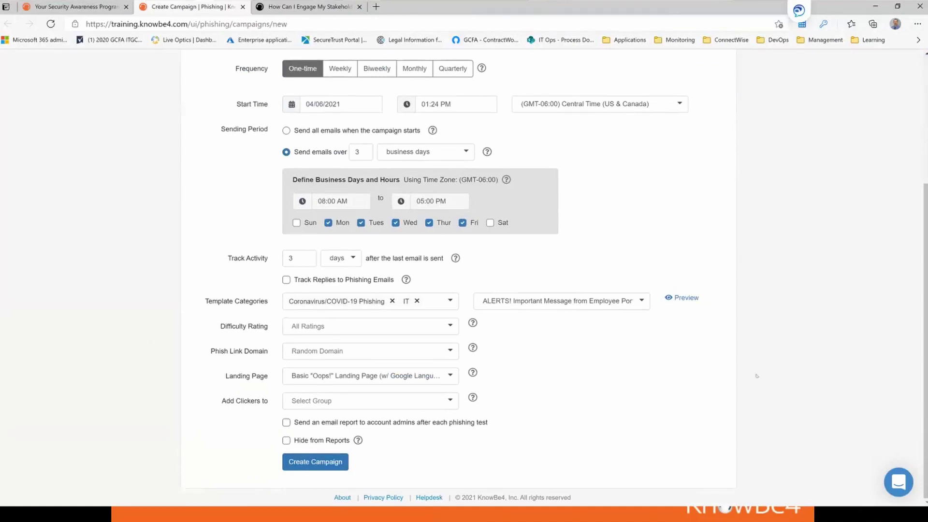
- Return to the ASAP task list and mark the "Engage your stakeholders" task as complete
scroll(757, 375, up, 4)
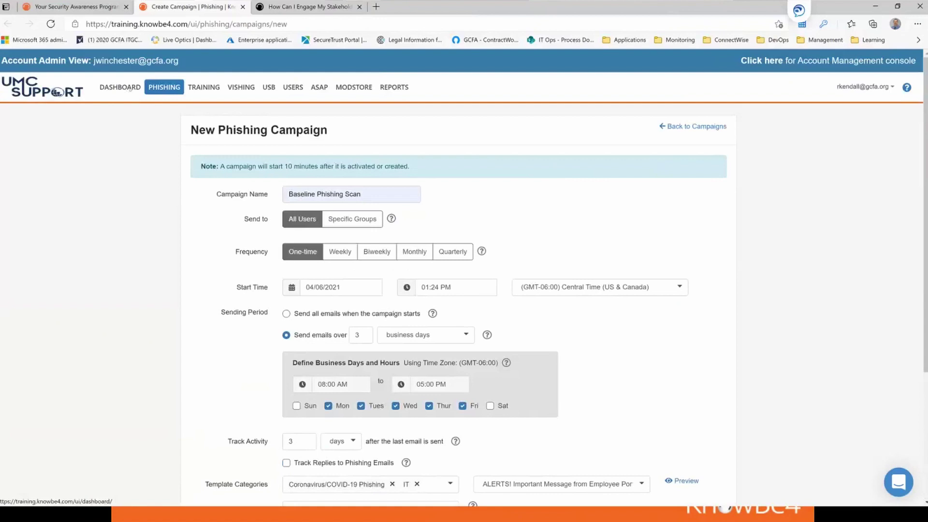
click(128, 91)
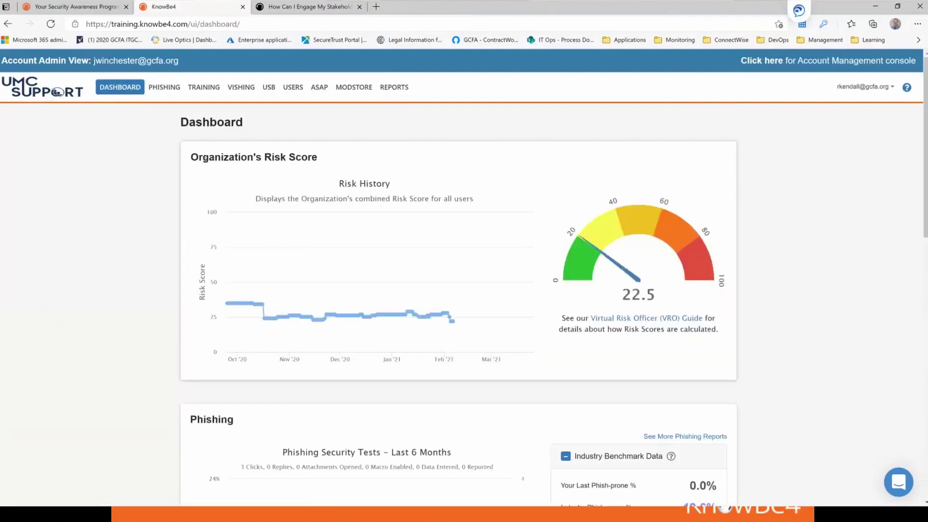
click(320, 87)
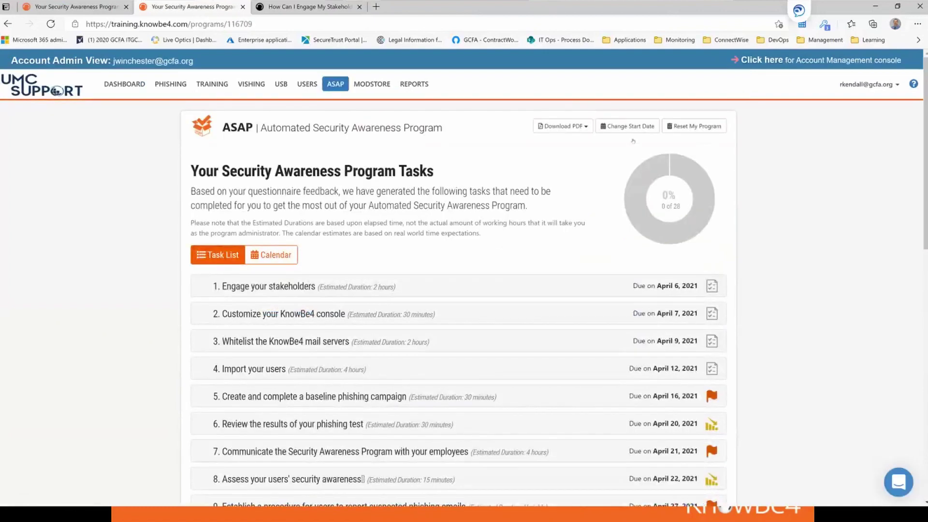
scroll(549, 219, down, 2)
click(549, 219)
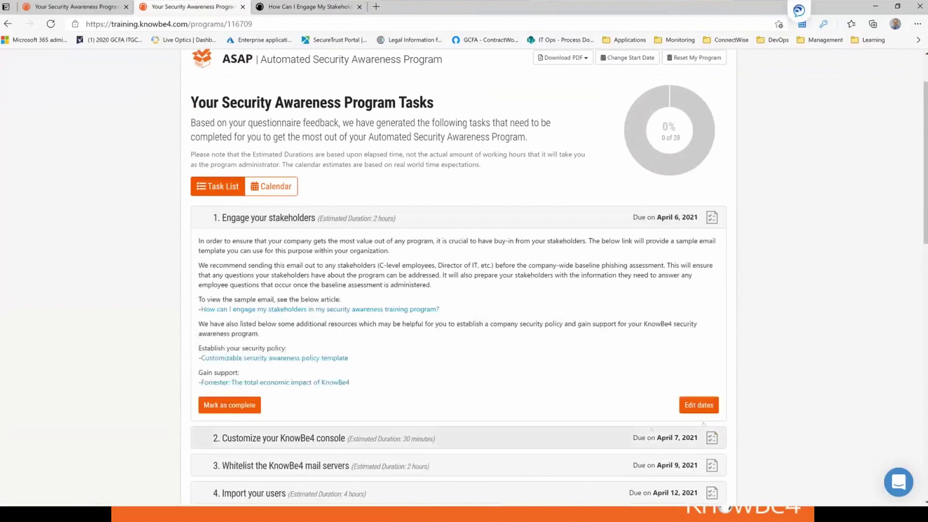
click(208, 406)
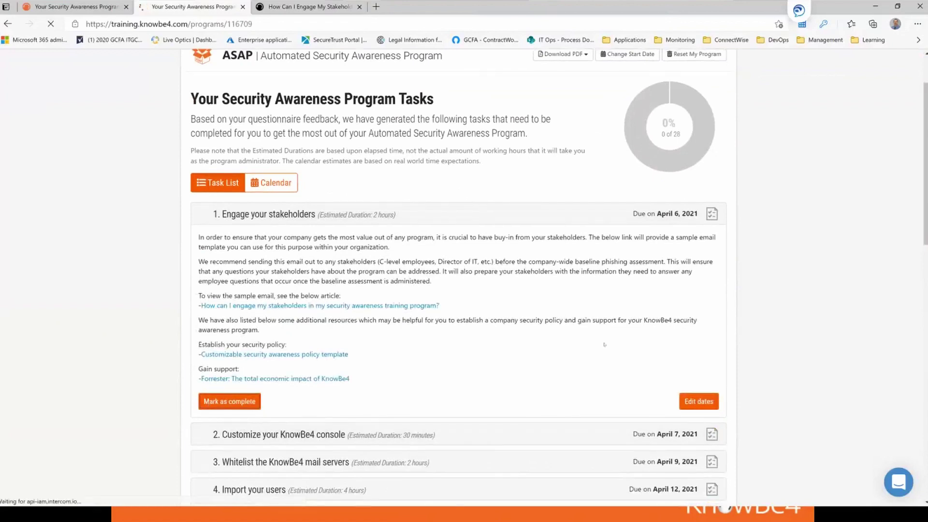
- Review the "Assess your users' security awareness" task and view its start and due date editor, cancelling without changes
scroll(601, 341, down, 6)
scroll(642, 228, down, 10)
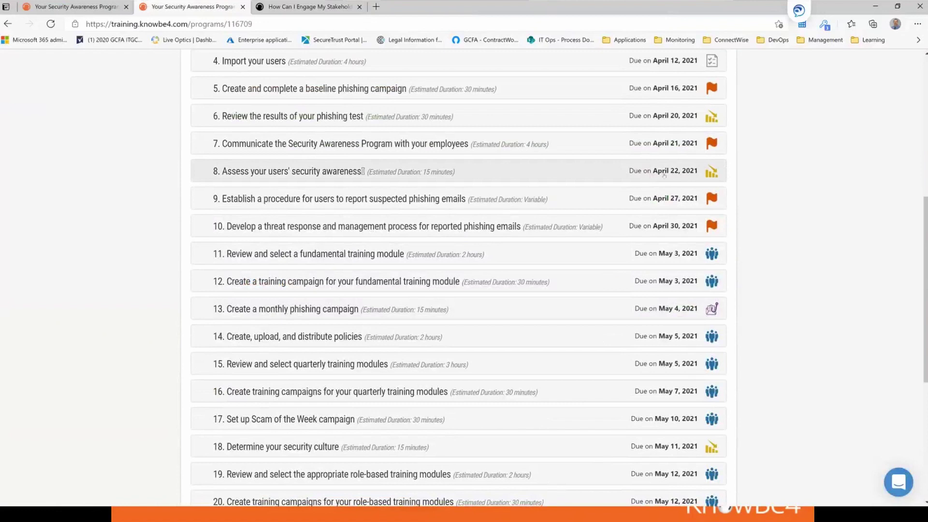
click(665, 174)
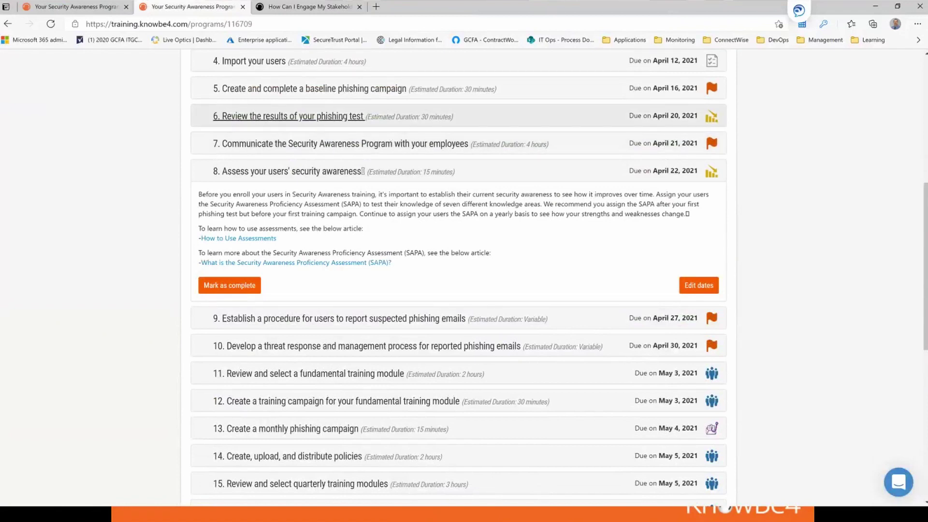
click(682, 171)
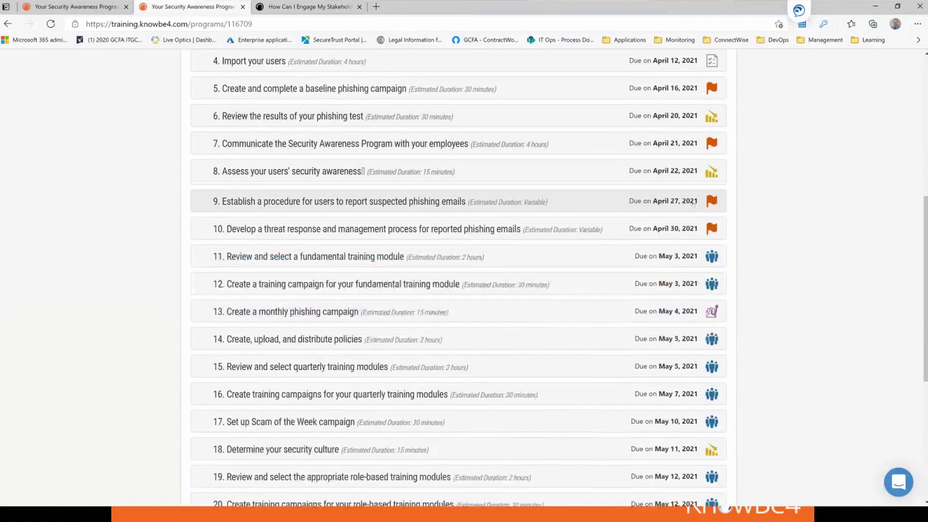
click(686, 171)
click(701, 286)
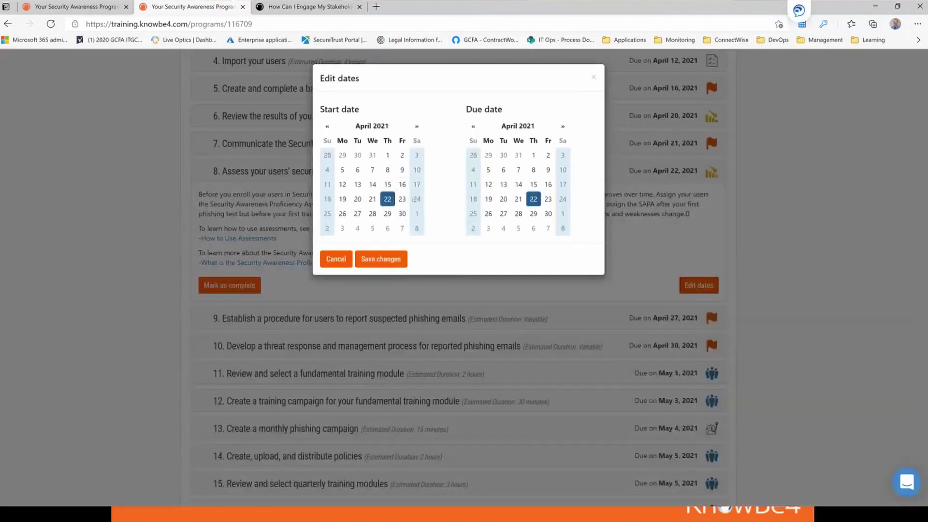
click(334, 263)
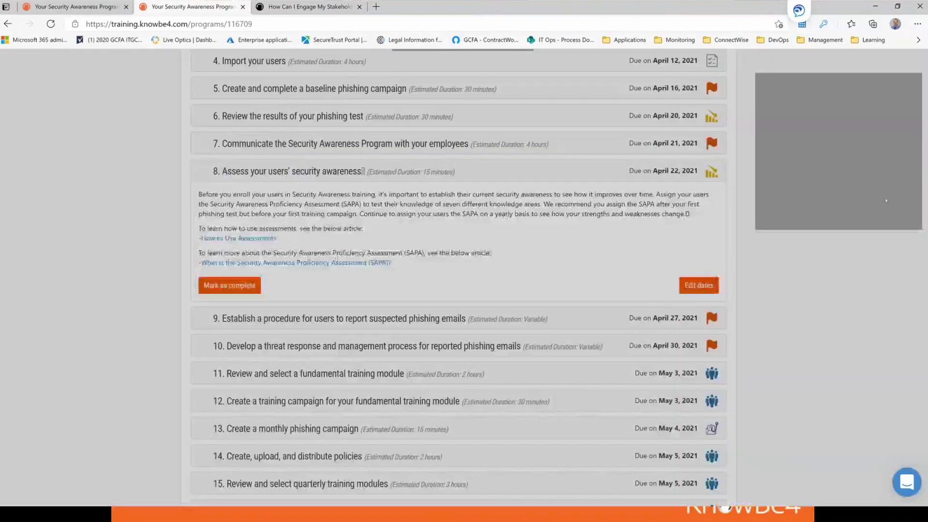
- Open the program's executive summary PDF and review its introduction and task list with due dates
scroll(702, 190, up, 3)
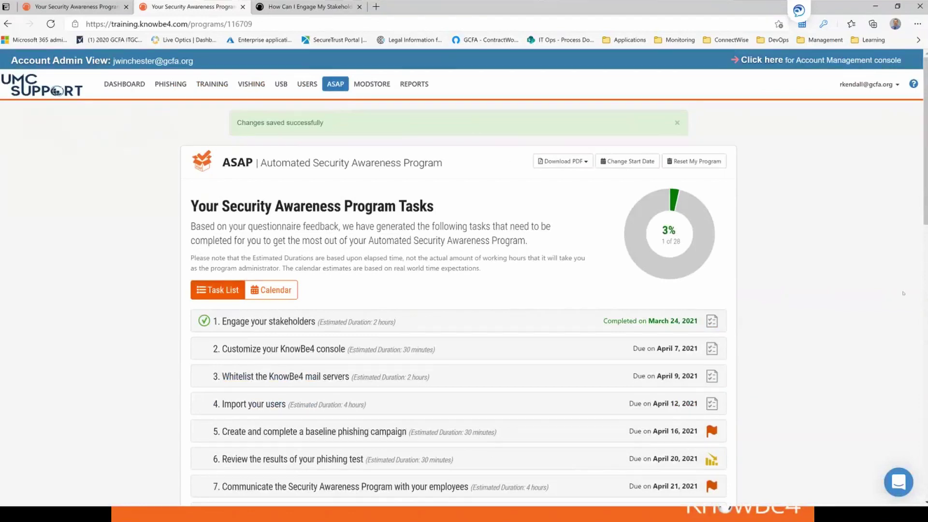
click(564, 162)
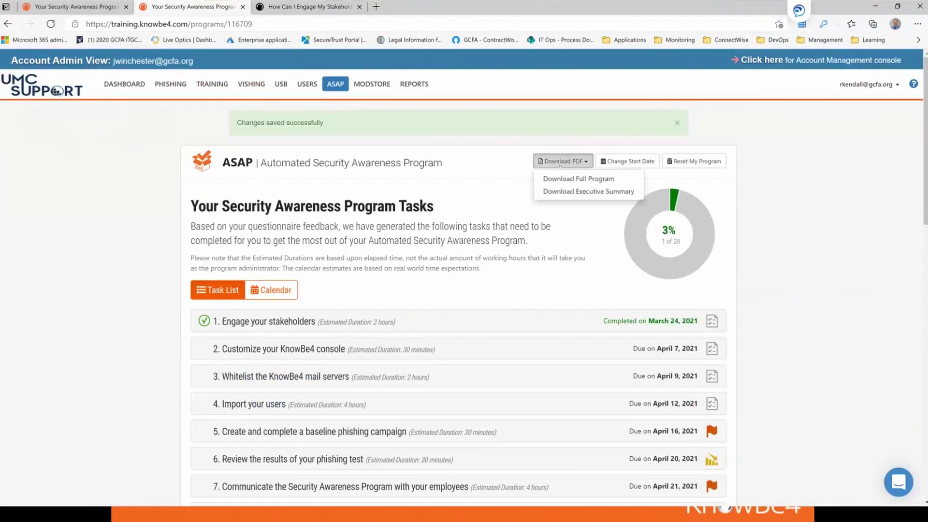
click(565, 191)
scroll(467, 344, up, 10)
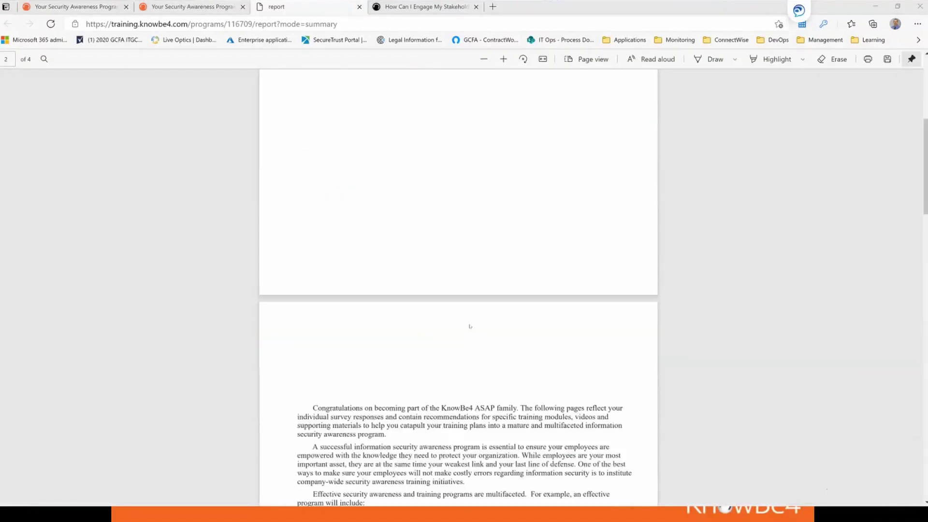
scroll(469, 327, down, 10)
scroll(471, 331, down, 3)
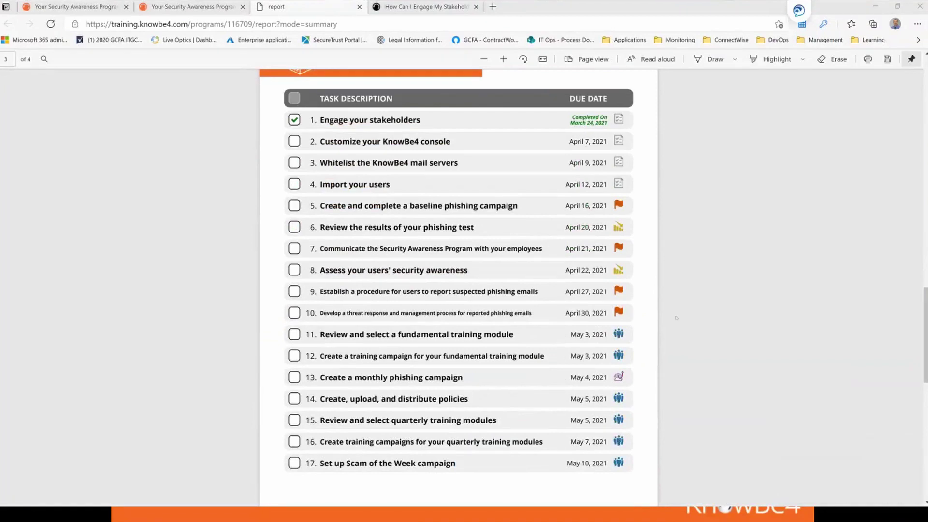
- Review the remaining tasks and due dates in the executive summary's task list
scroll(380, 237, down, 12)
scroll(380, 238, up, 10)
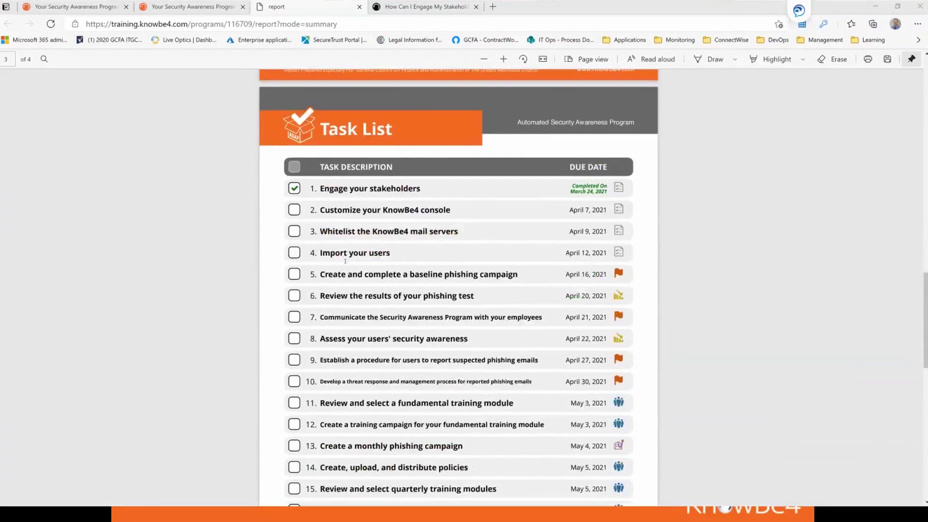
scroll(343, 258, down, 4)
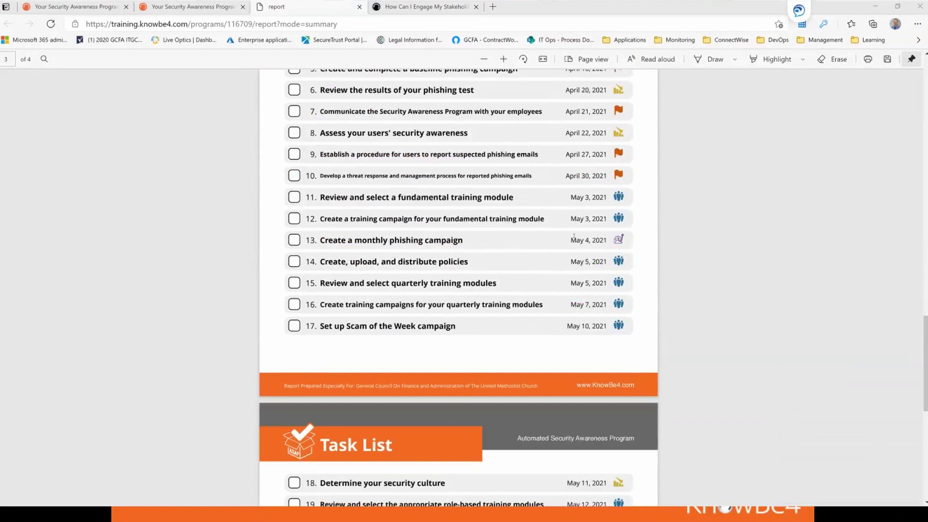
scroll(573, 236, up, 20)
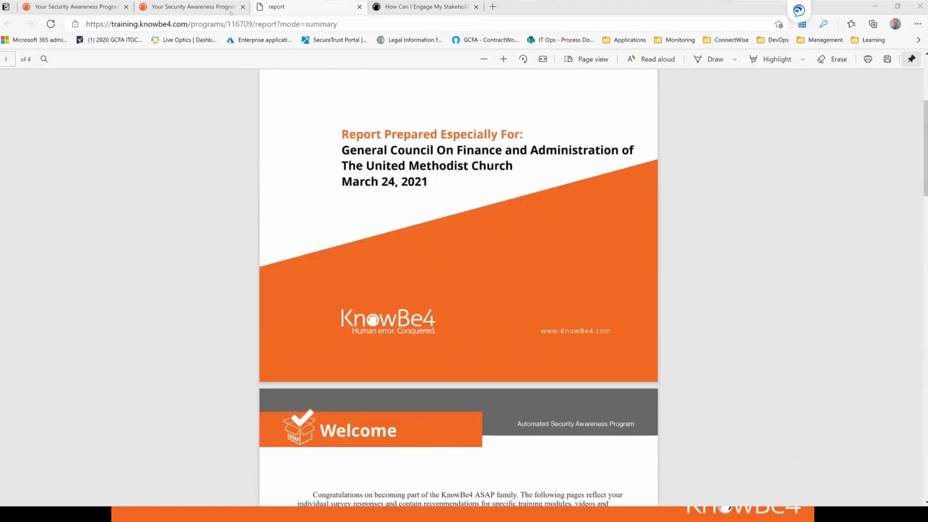
- Return to the security awareness program console and open the ModStore to view its featured and recommended content
click(189, 8)
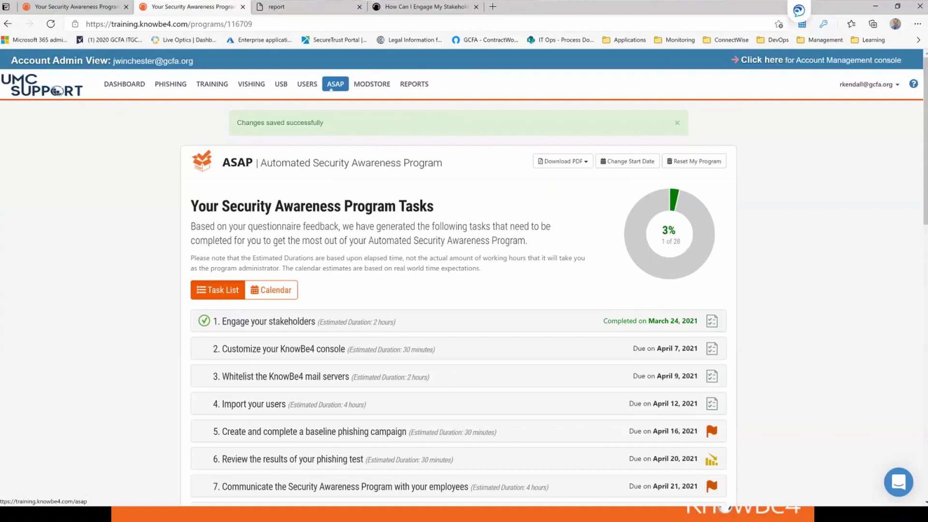
click(371, 86)
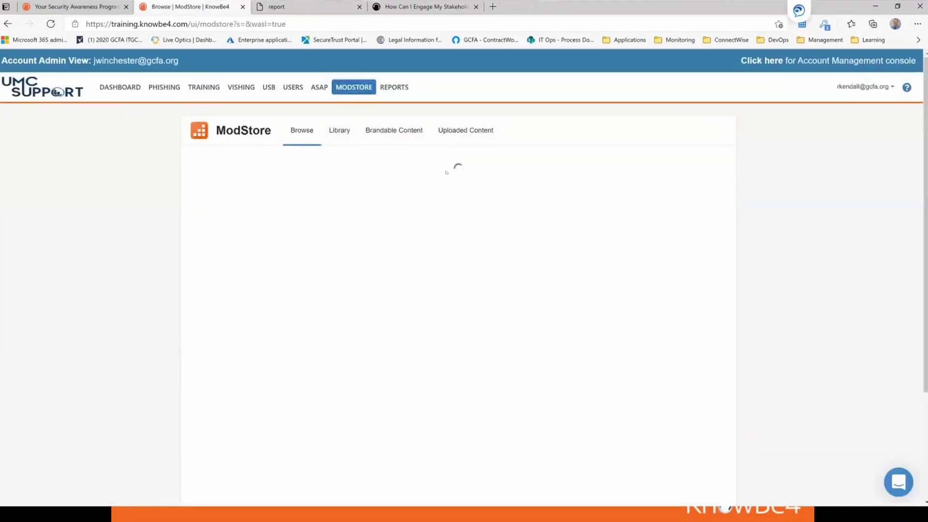
scroll(618, 336, down, 4)
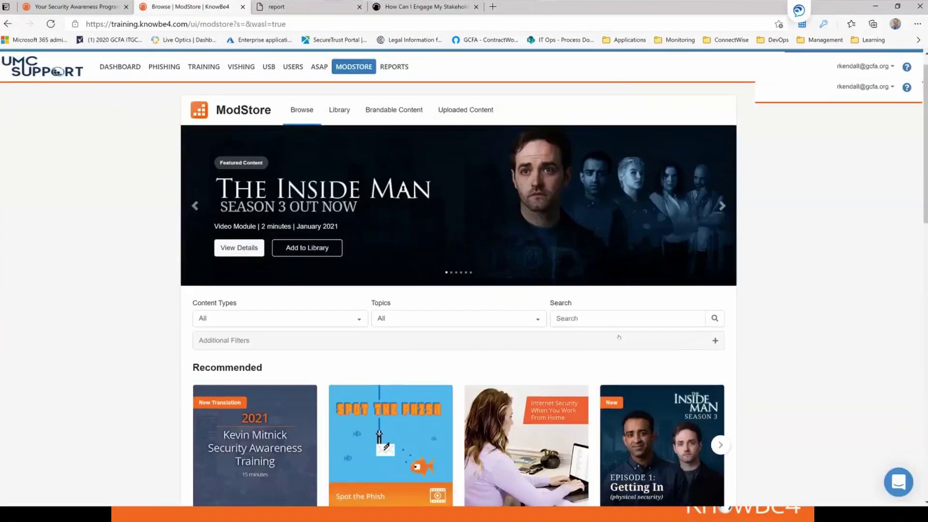
scroll(618, 336, up, 4)
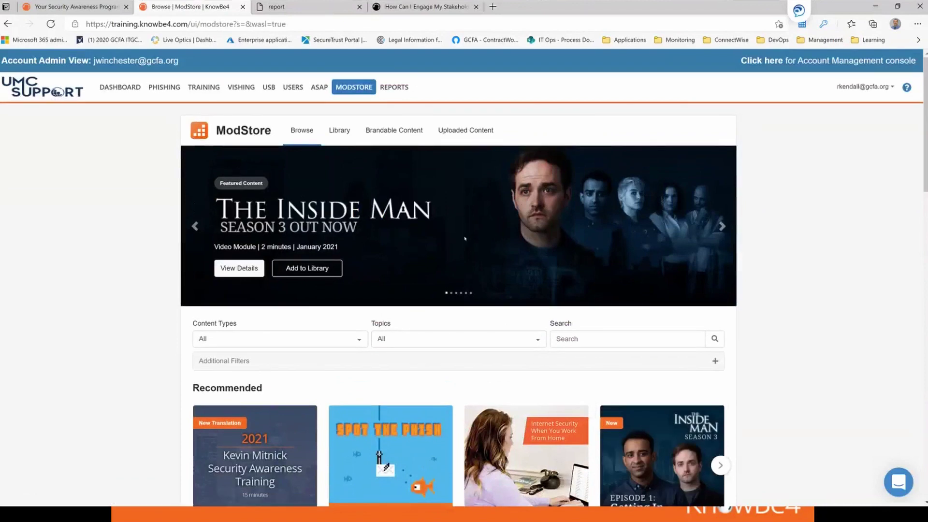
- Filter the ModStore by the Game content type, view the matching content and clear the filter
click(276, 343)
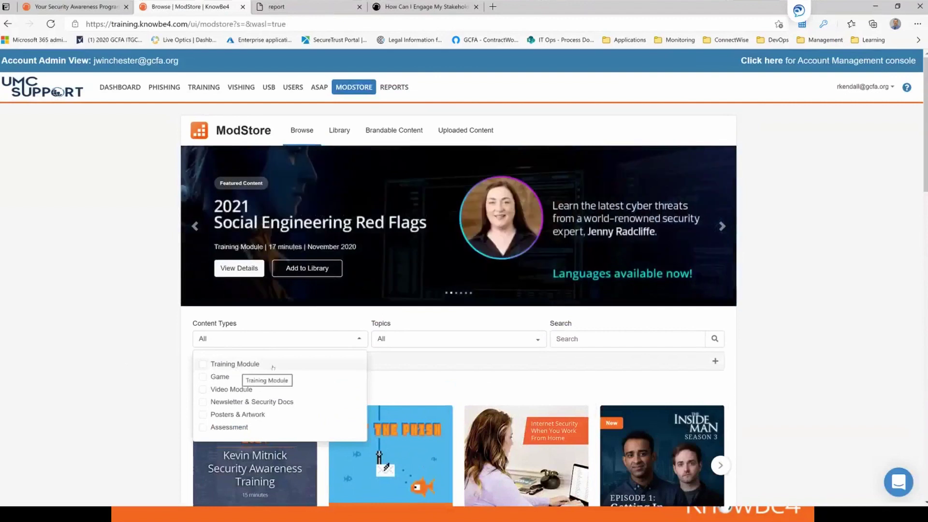
click(202, 377)
click(143, 345)
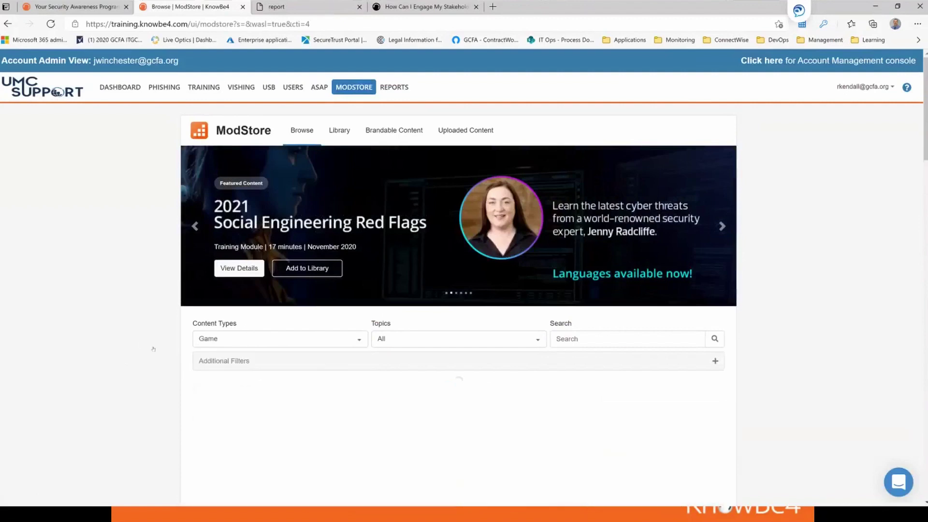
scroll(143, 345, down, 2)
click(314, 263)
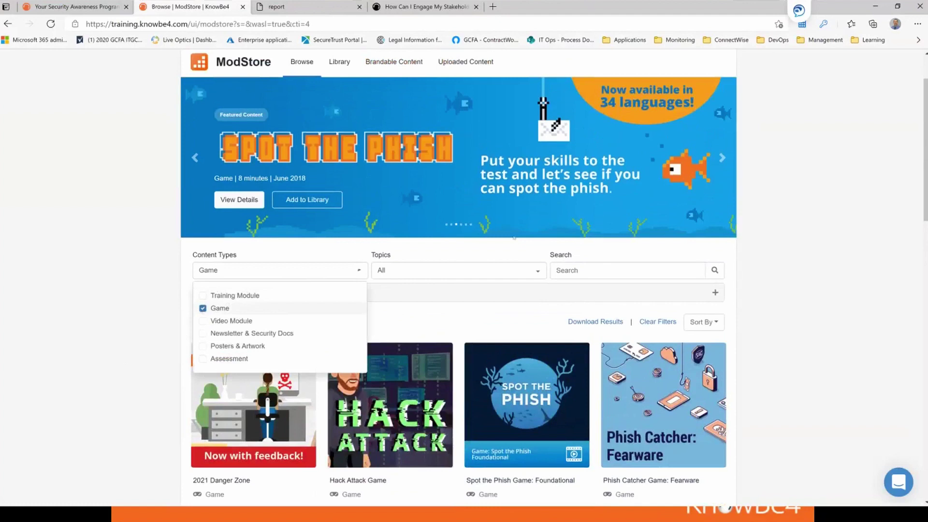
click(202, 307)
- Filter the ModStore content by the HIPAA compliance topic and sort the results by Most Recent
click(531, 271)
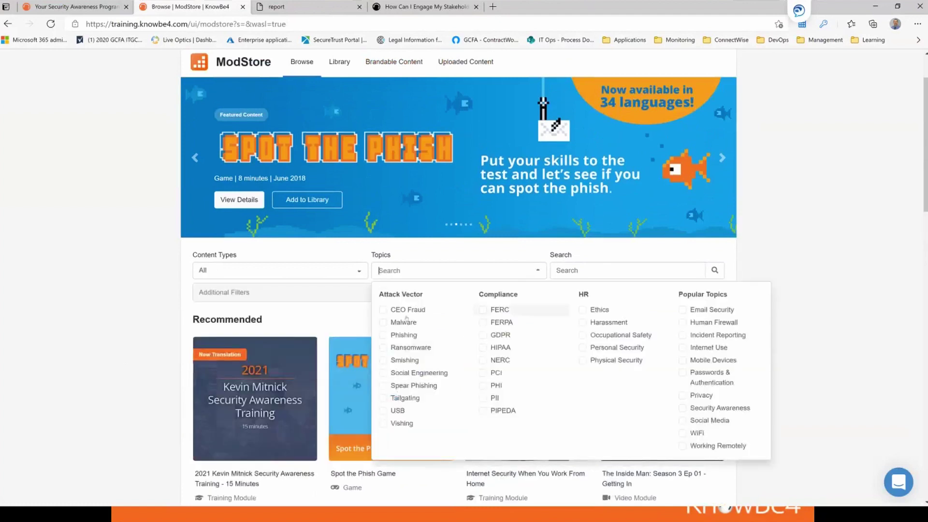
click(483, 348)
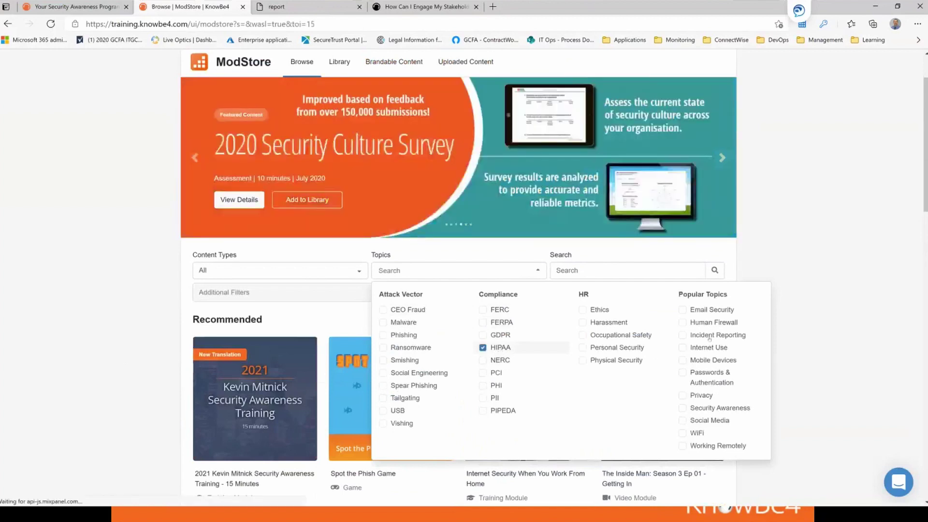
click(811, 341)
scroll(462, 349, down, 4)
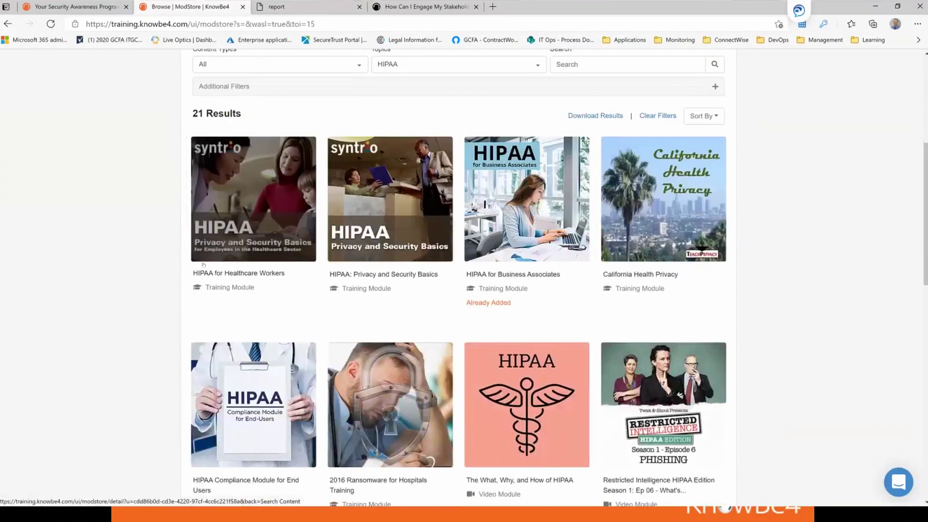
click(706, 118)
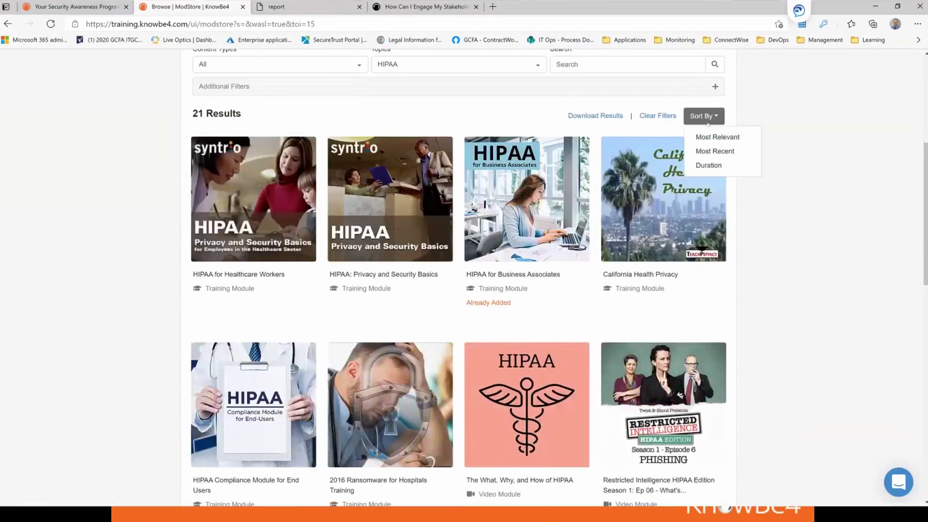
click(724, 151)
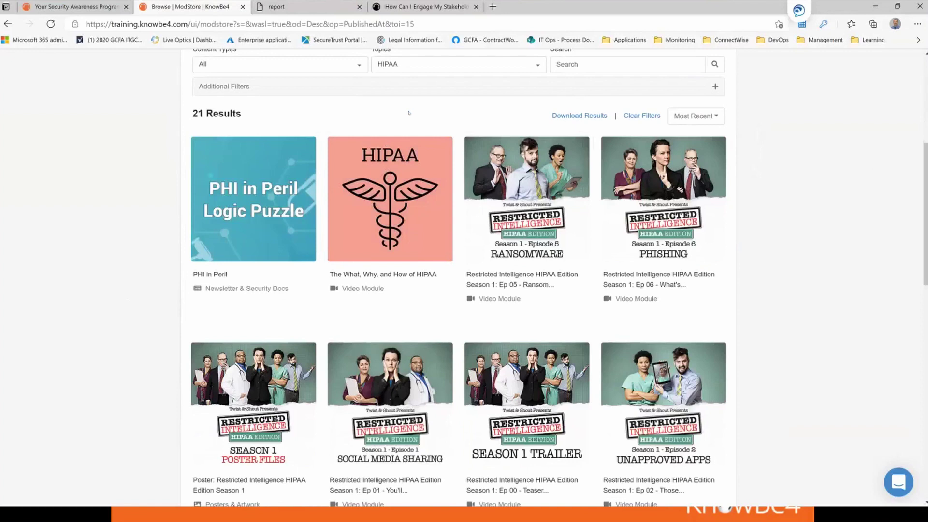
- Remove the HIPAA topic filter and limit the content types to Training Module, keeping the Most Recent sort order
scroll(316, 118, up, 3)
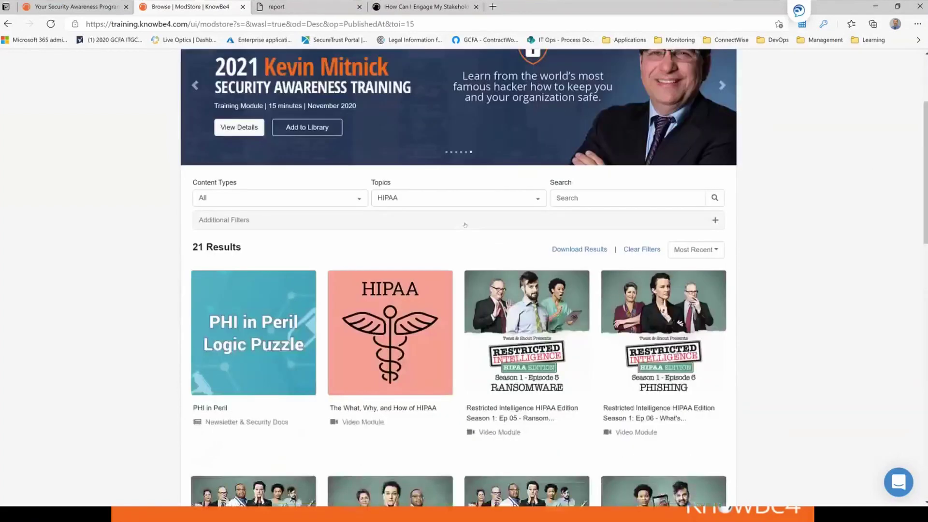
click(423, 201)
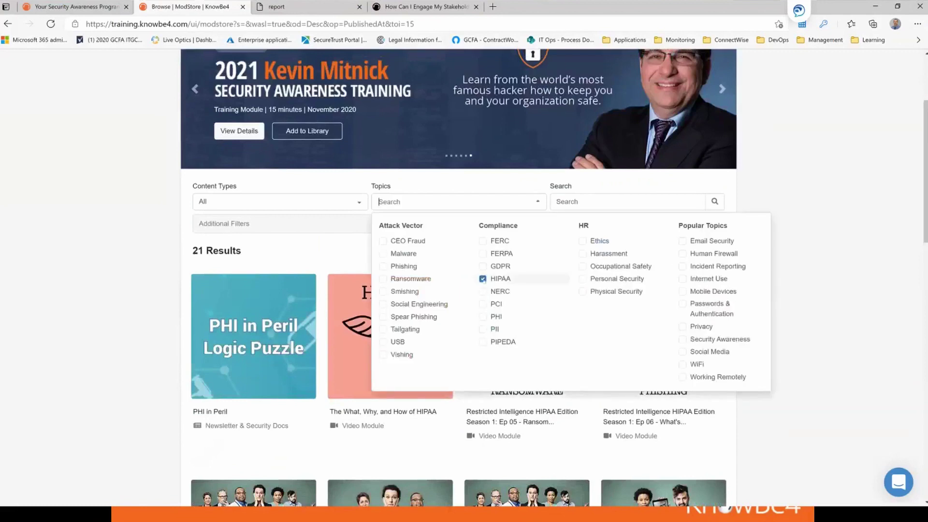
click(483, 278)
click(114, 192)
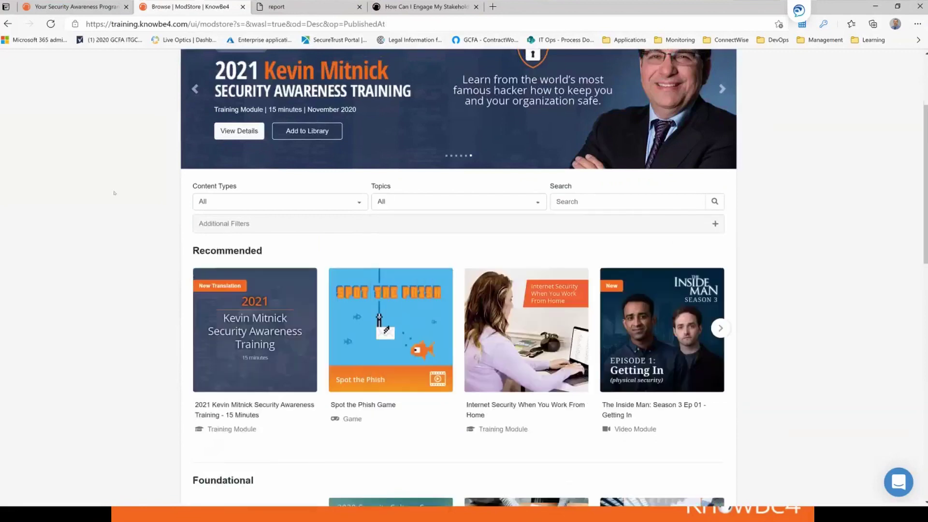
click(264, 203)
click(252, 225)
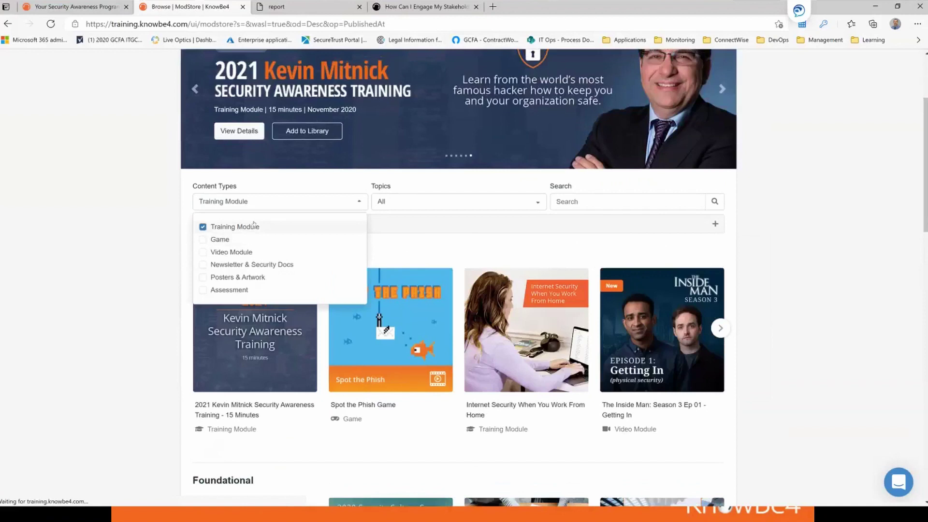
click(619, 180)
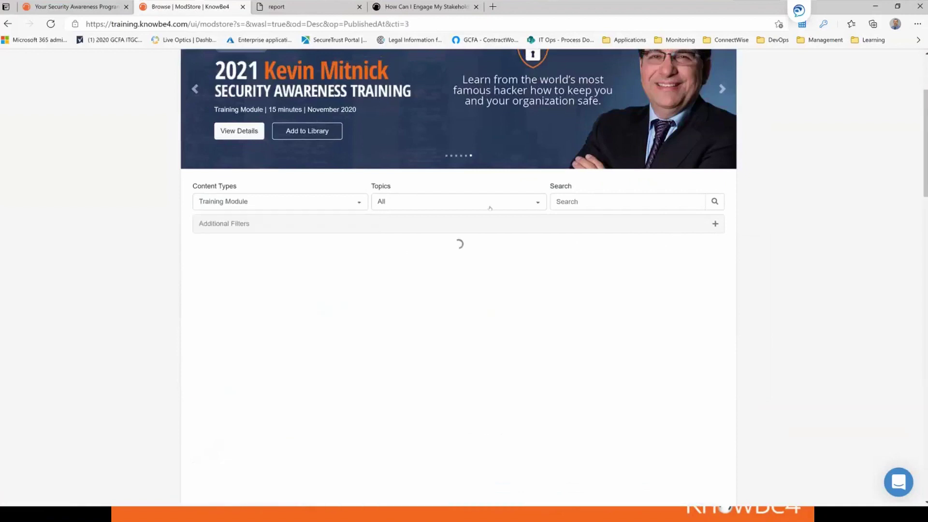
click(706, 252)
click(706, 252)
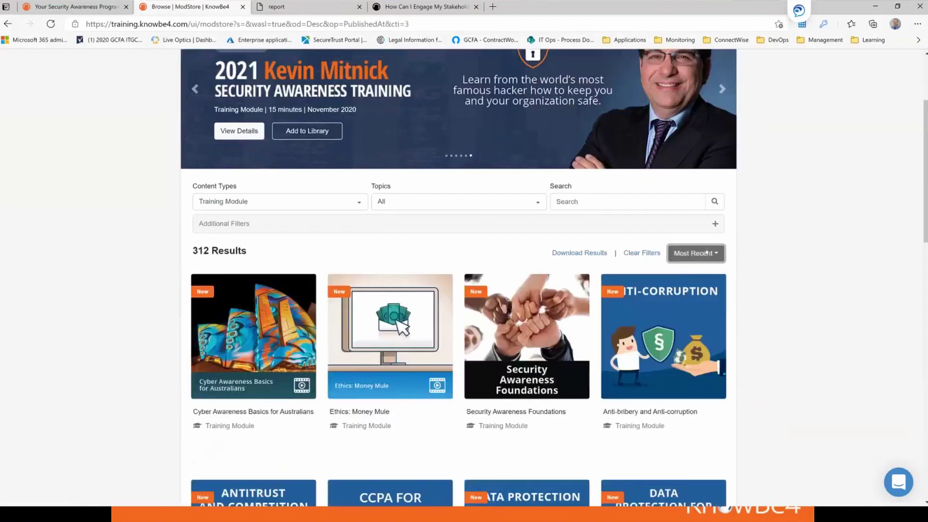
- Search the training modules for "2021" and review the matching modules
scroll(796, 341, down, 4)
scroll(725, 341, down, 5)
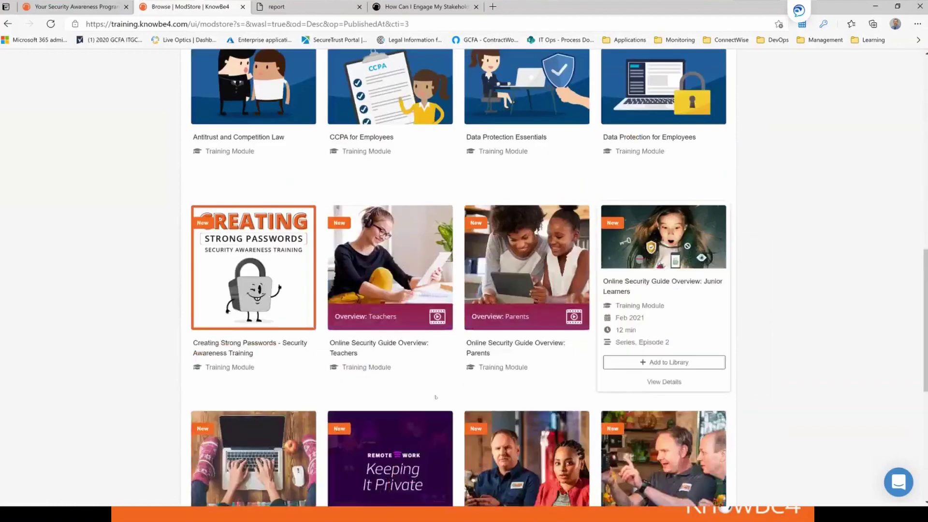
scroll(434, 393, down, 4)
scroll(434, 393, up, 10)
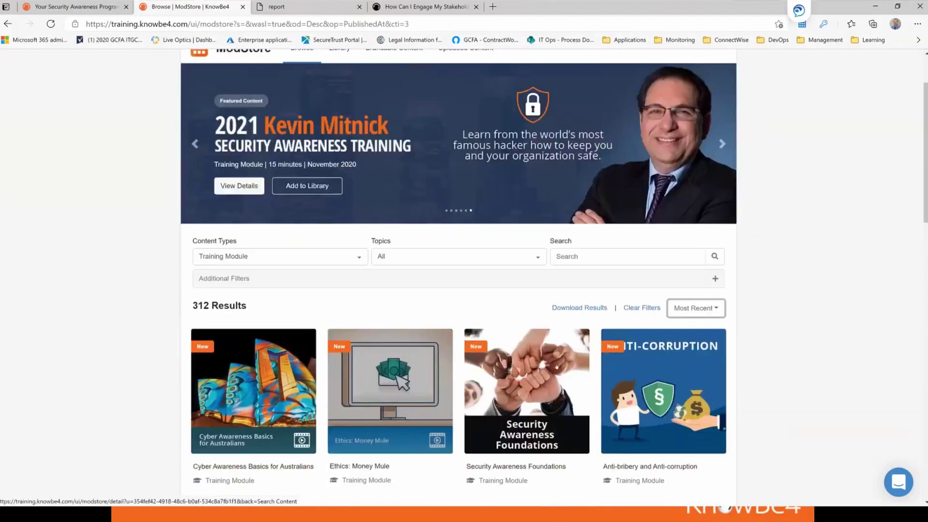
click(588, 340)
text(20)
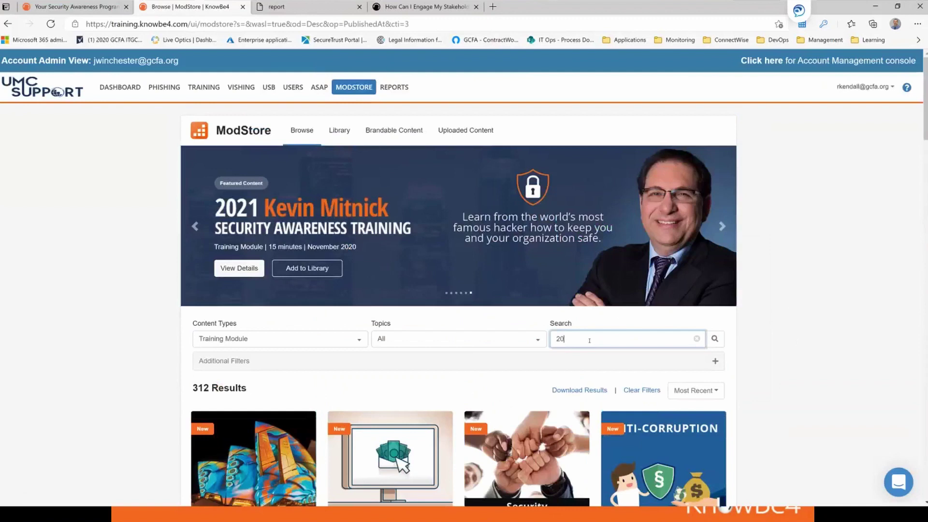
text(121)
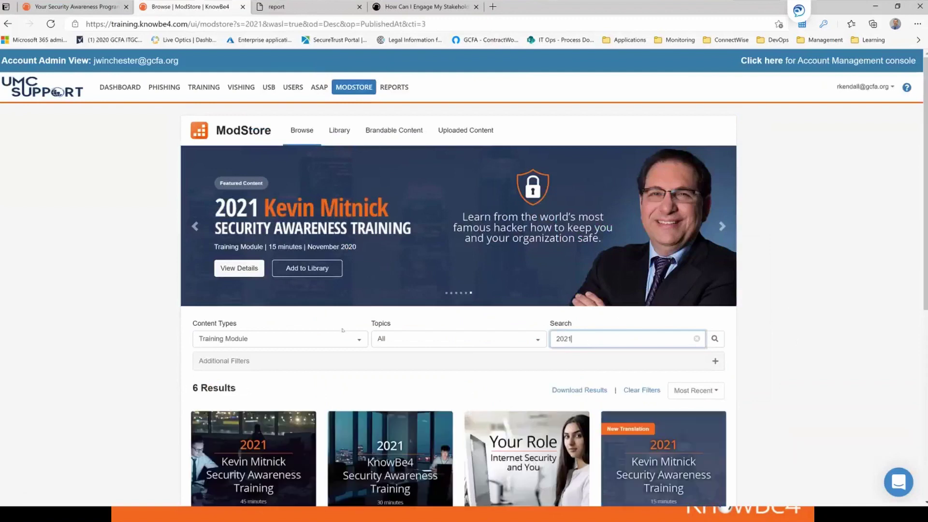
scroll(342, 330, down, 4)
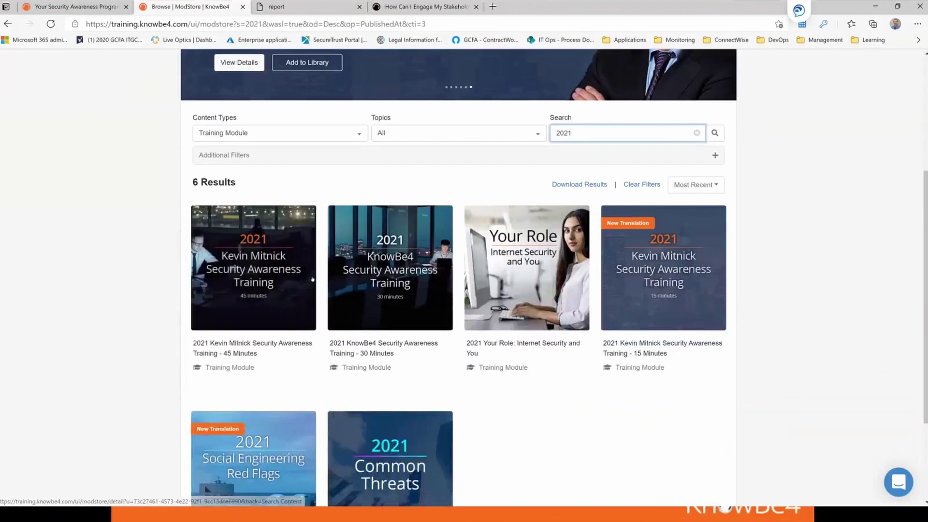
mouse_move(266, 273)
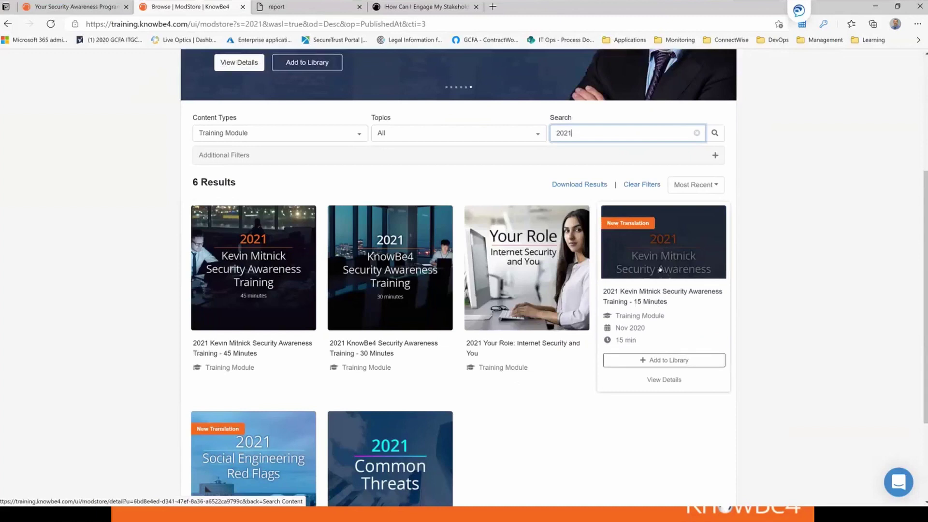
scroll(237, 342, down, 3)
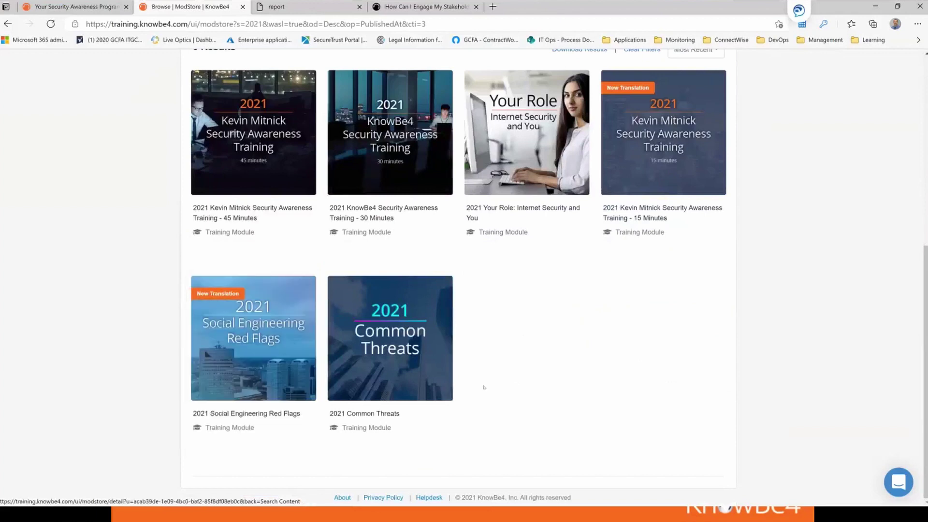
mouse_move(397, 341)
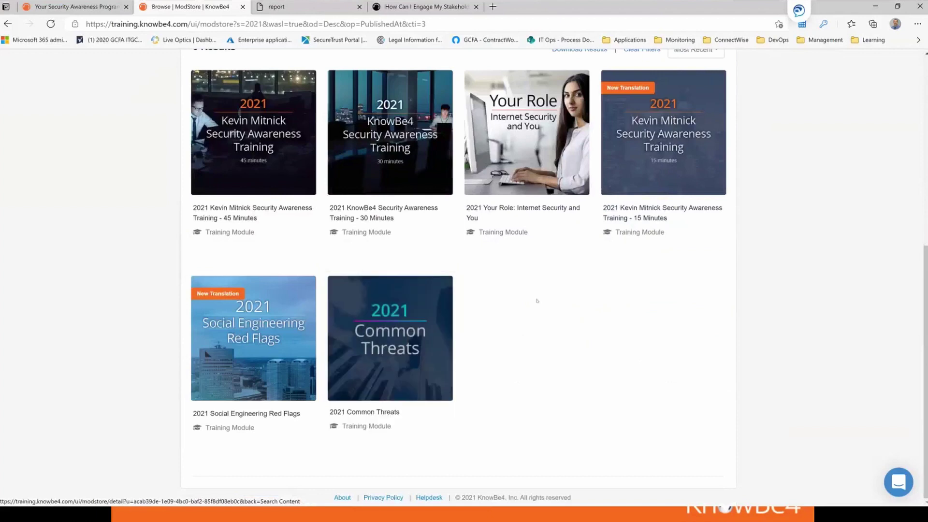
- Try narrowing the 2021 training modules to the HIPAA topic, and remove that topic filter again
scroll(537, 310, up, 7)
click(492, 340)
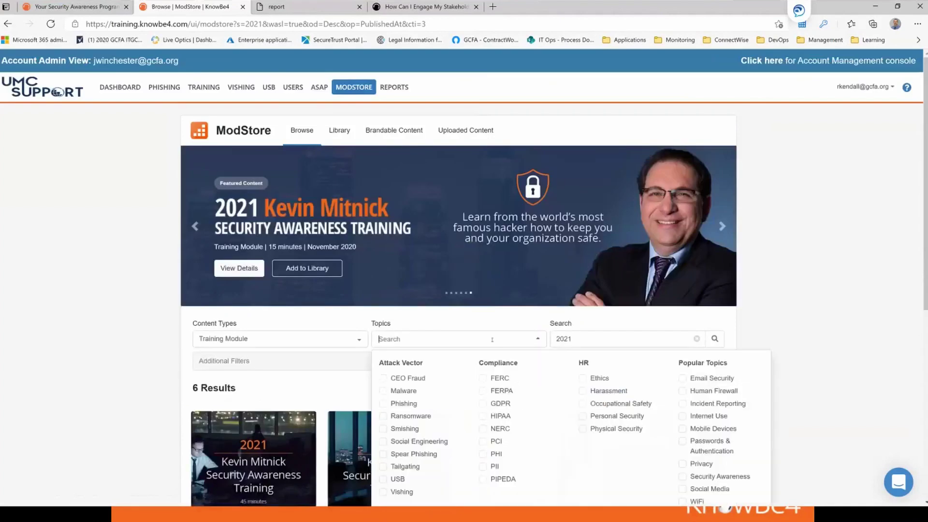
click(483, 415)
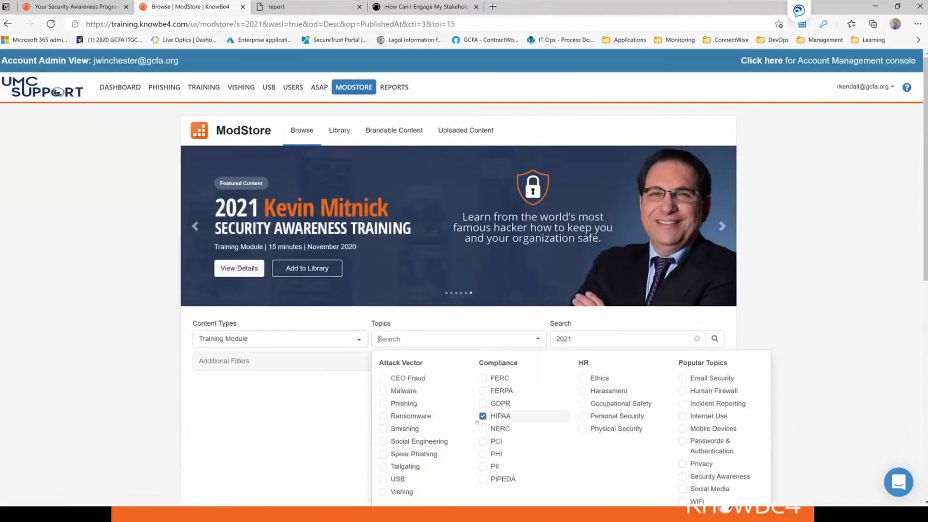
scroll(485, 421, down, 2)
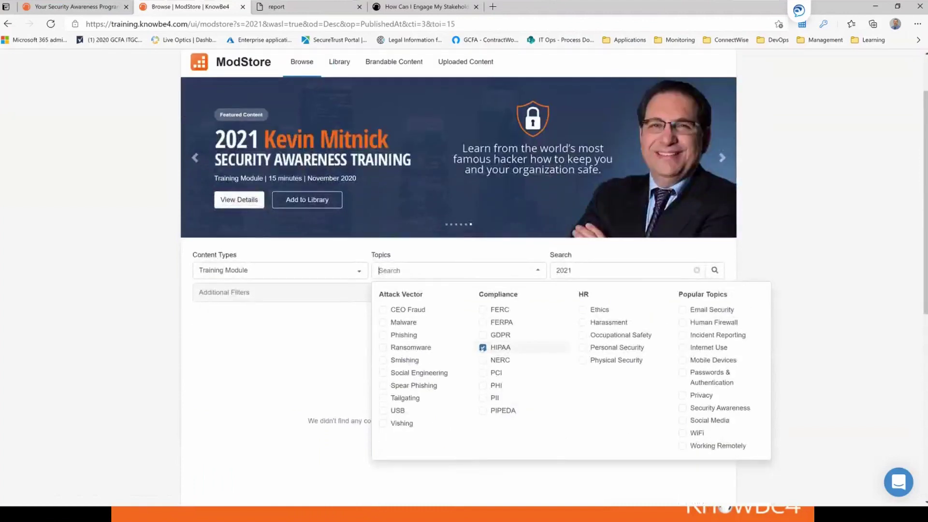
click(482, 348)
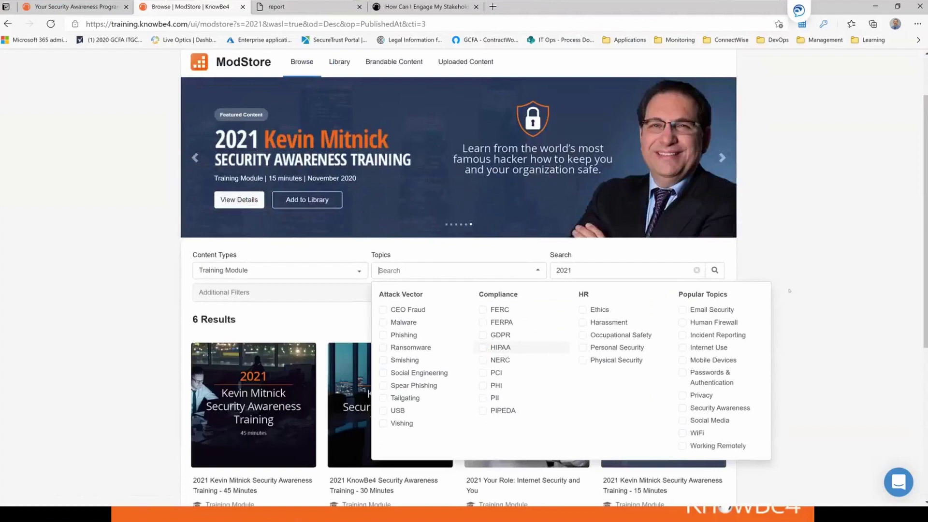
click(41, 279)
- Look over the 2021 training modules, including "Your Role: Internet Security and You", and open the support chat
scroll(253, 217, down, 5)
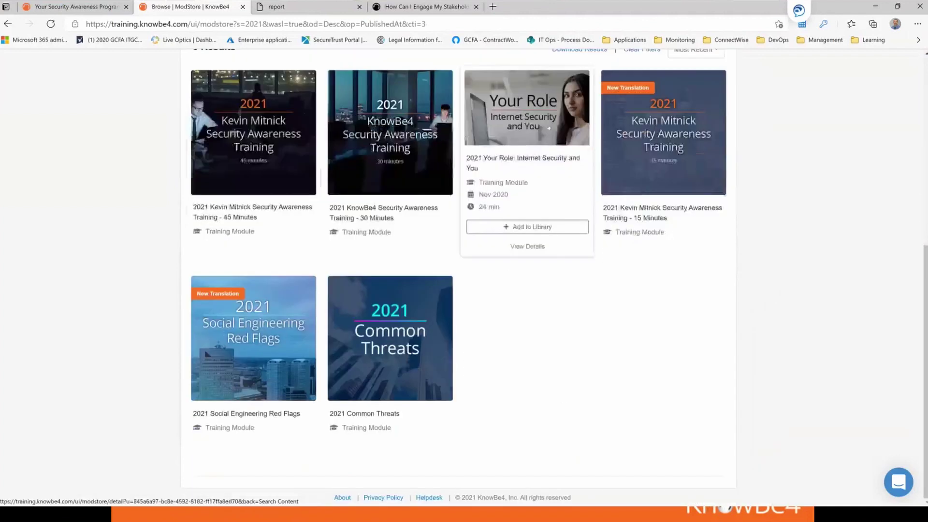
scroll(547, 123, up, 1)
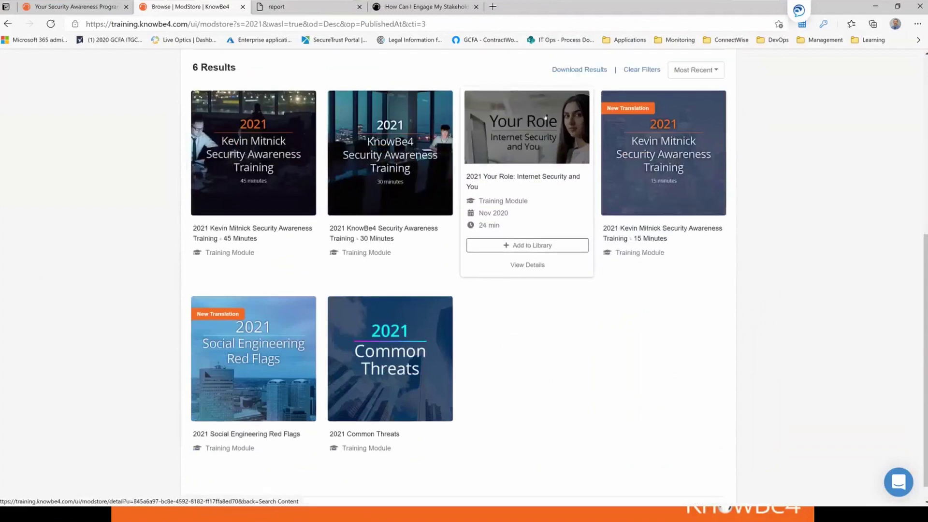
scroll(545, 118, up, 1)
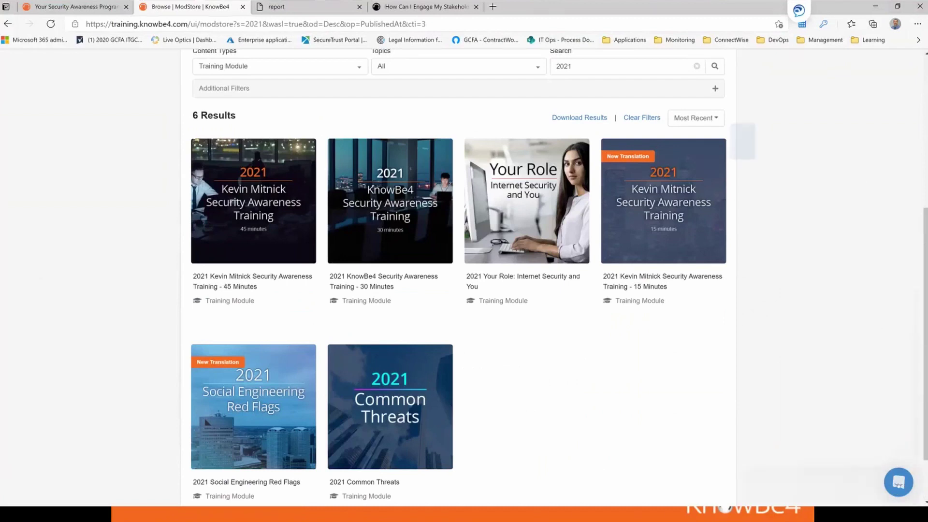
click(898, 482)
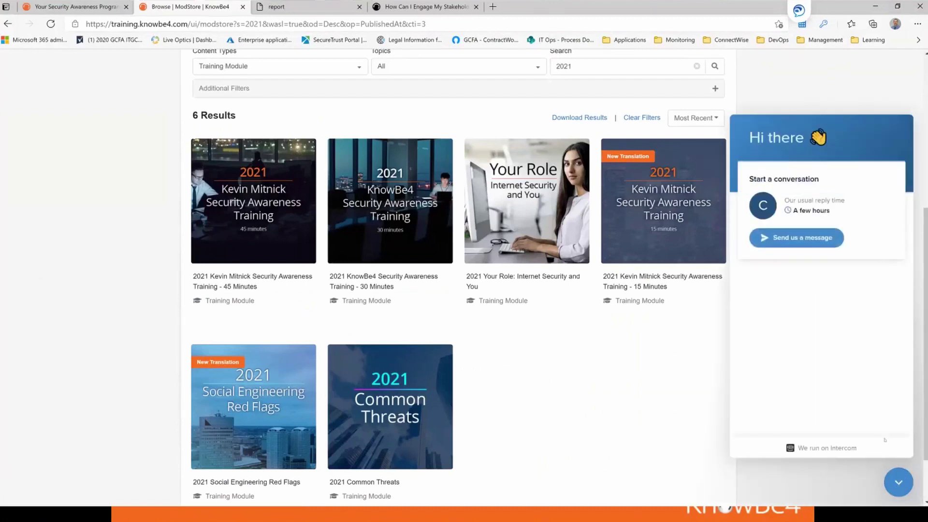